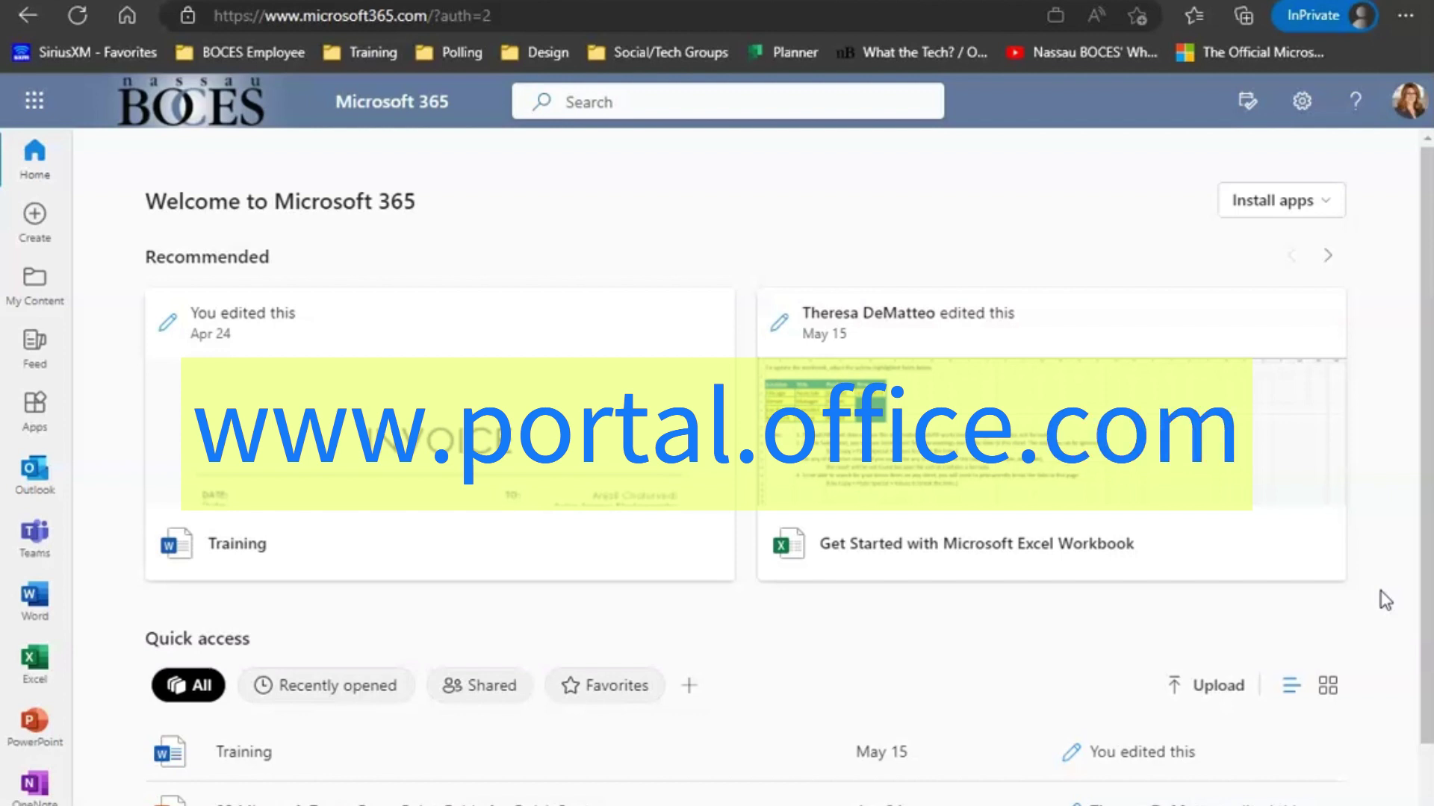
# Launch Bookings from the All apps list in the Microsoft 365 app launcher
pyautogui.click(35, 105)
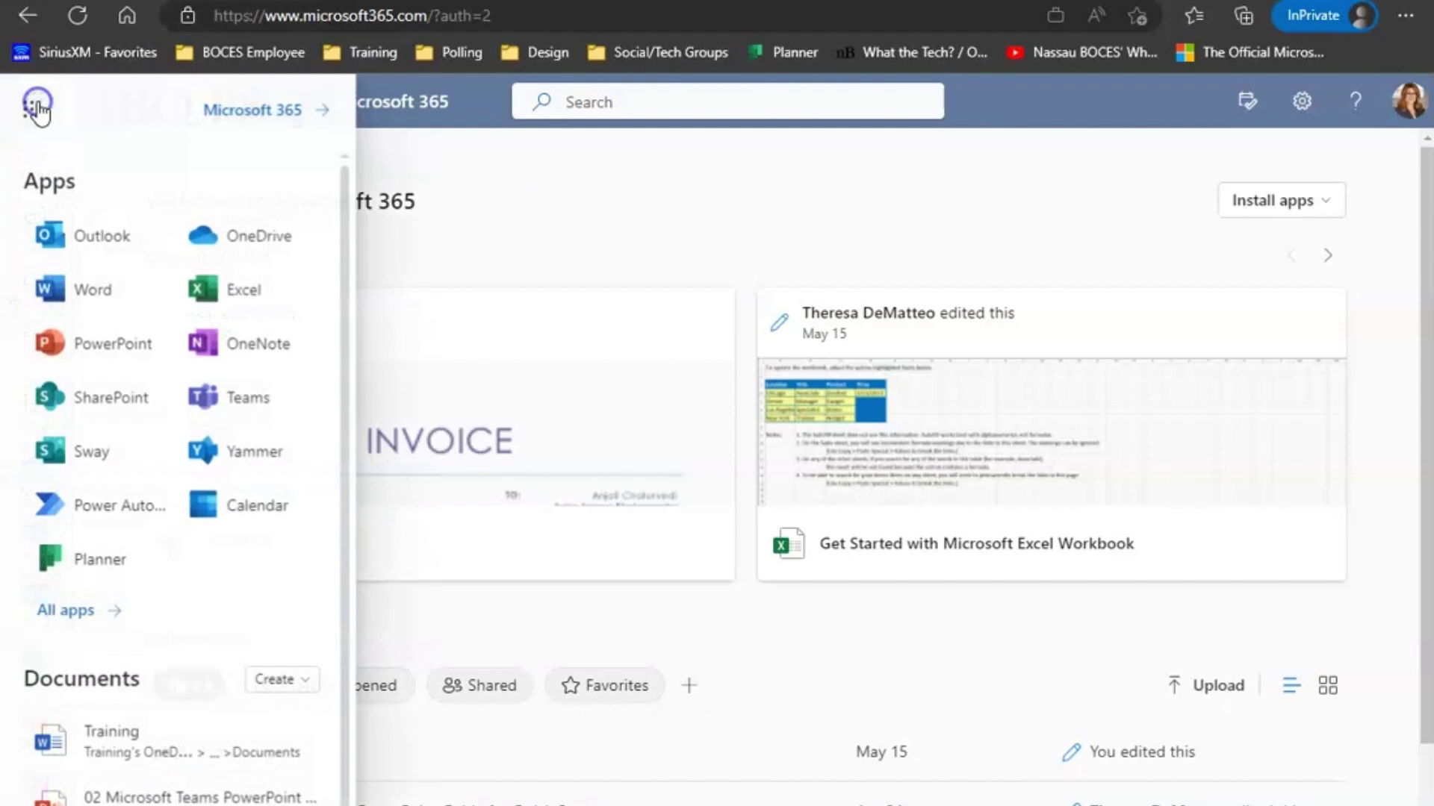
pyautogui.click(259, 336)
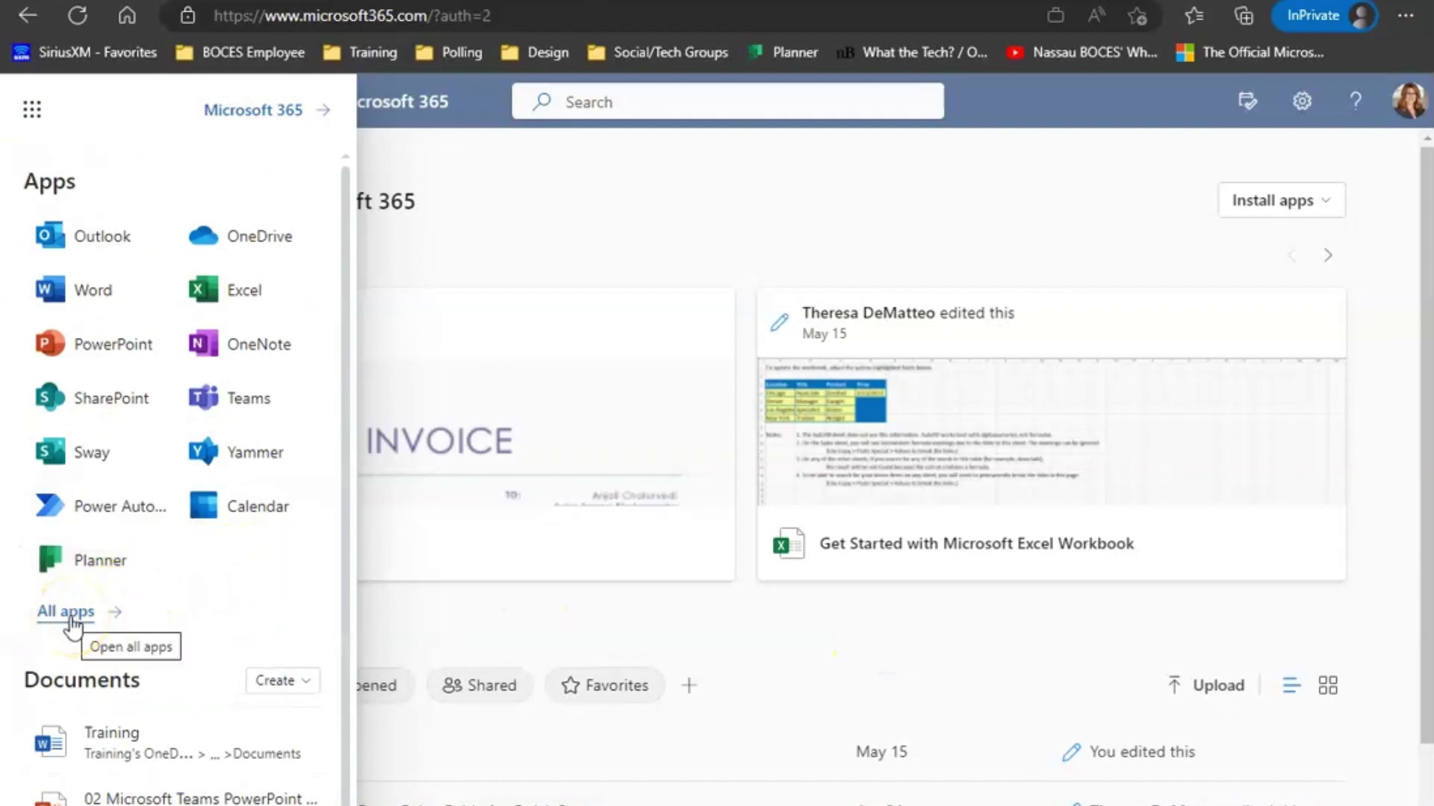
pyautogui.click(72, 618)
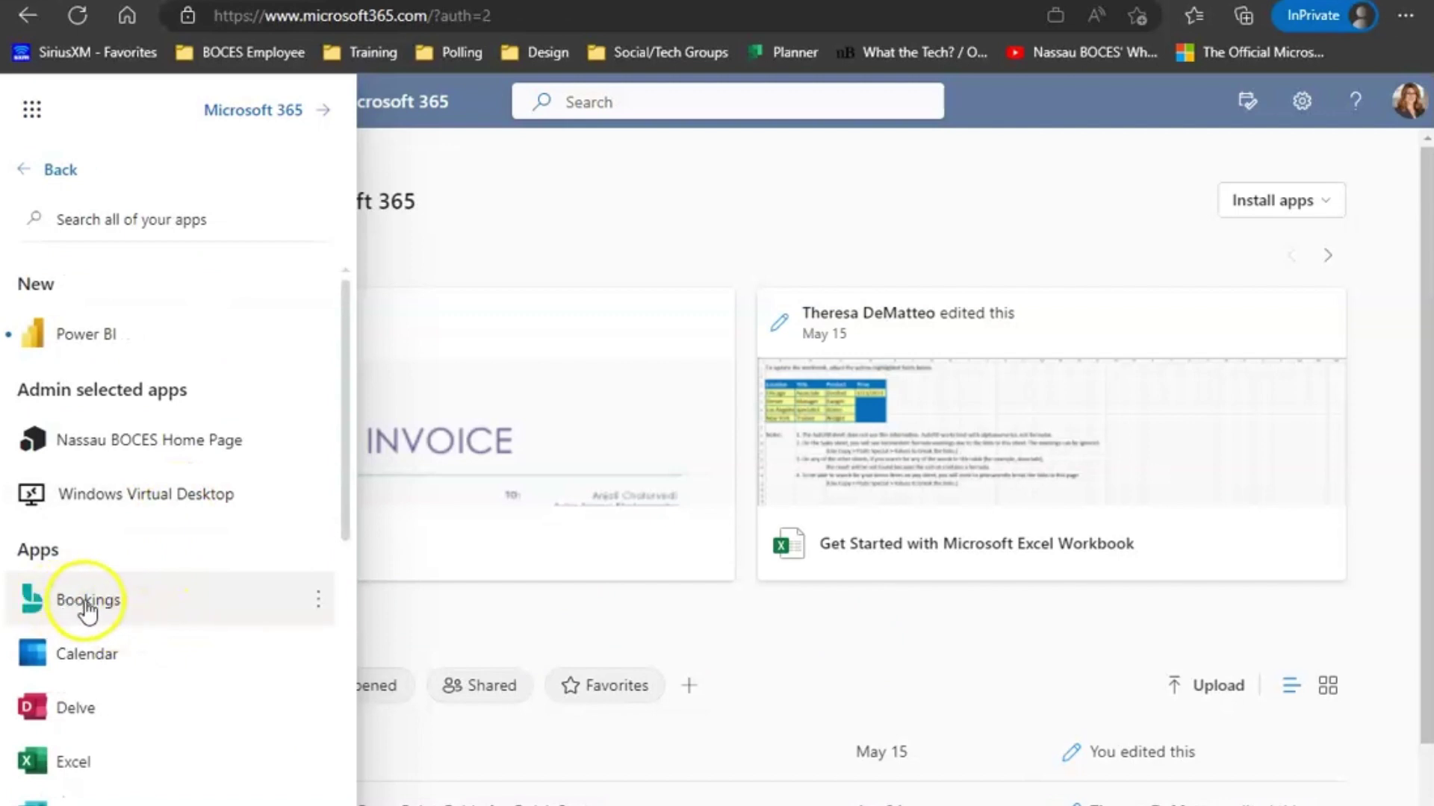
pyautogui.click(54, 611)
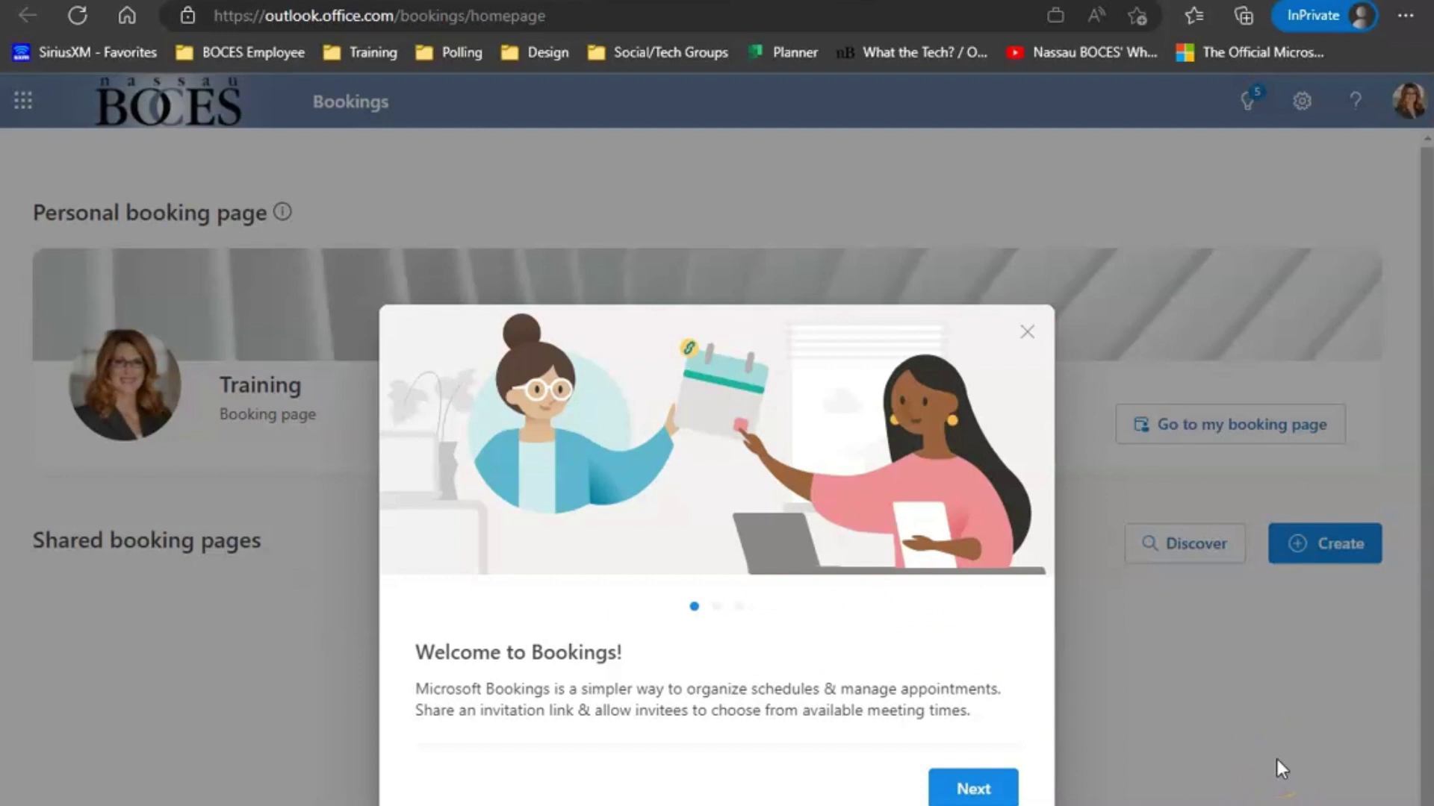
# Close the Welcome to Bookings dialog to reveal the homepage with the Training page
pyautogui.click(693, 249)
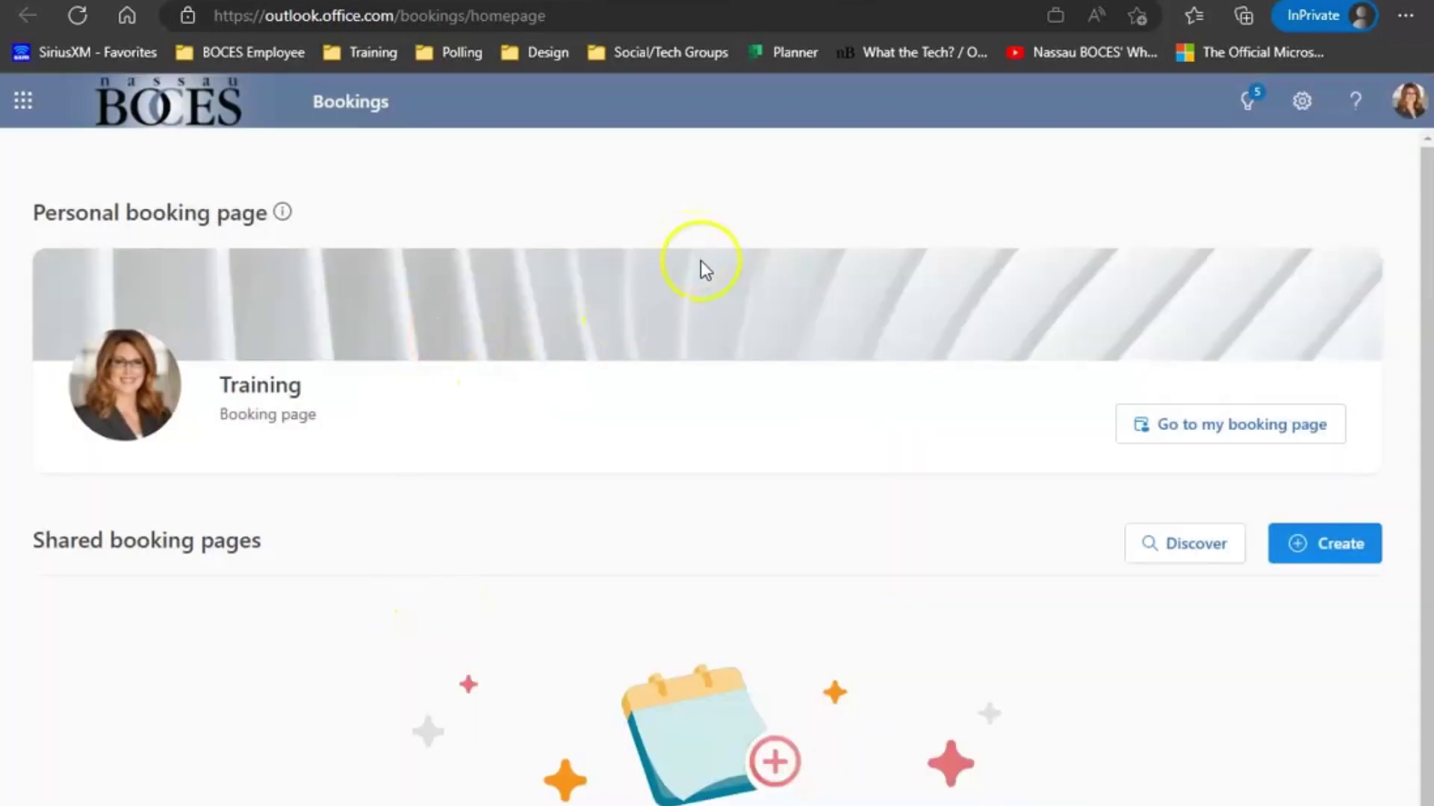
pyautogui.click(681, 6)
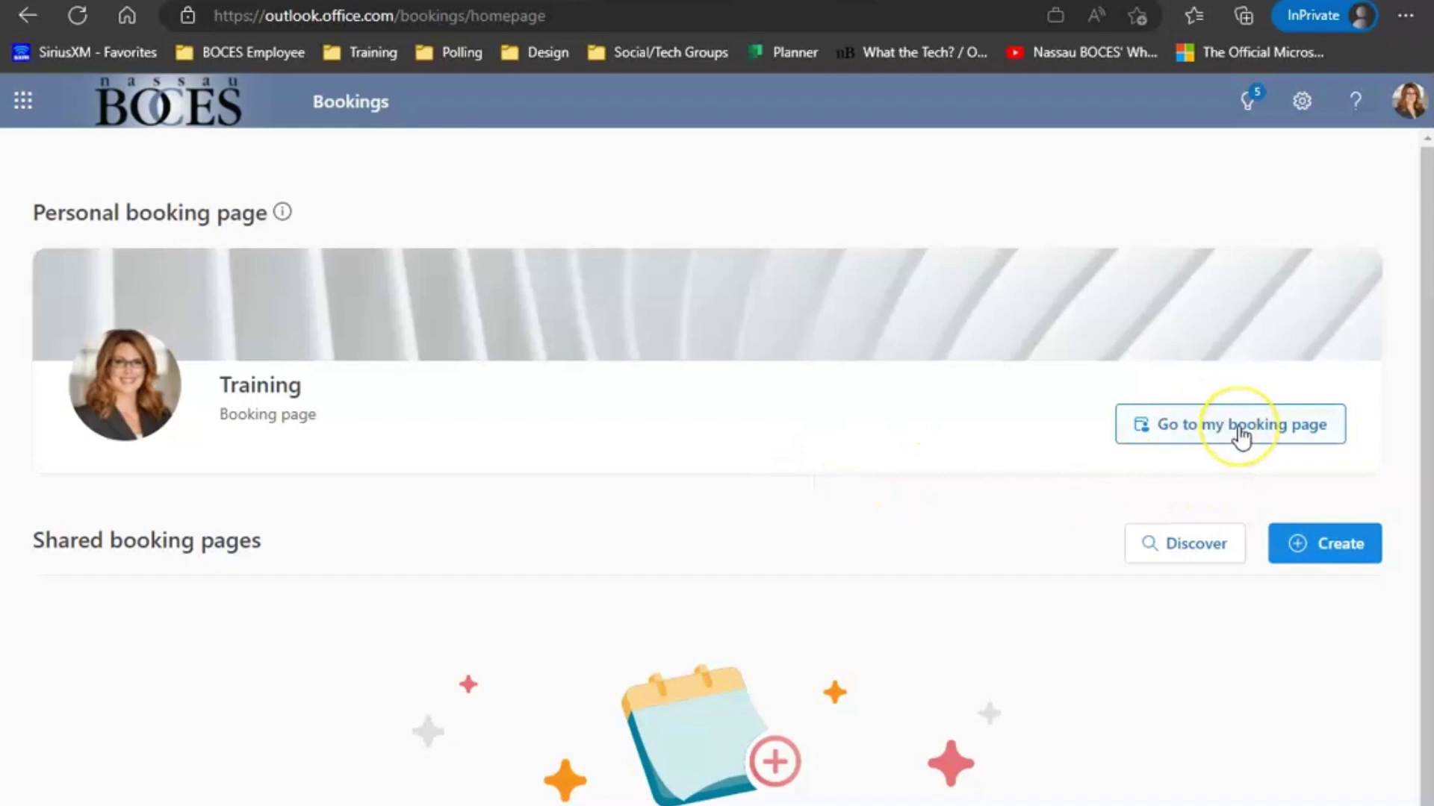
# Go to the Training personal booking page from the Bookings homepage
pyautogui.click(1239, 430)
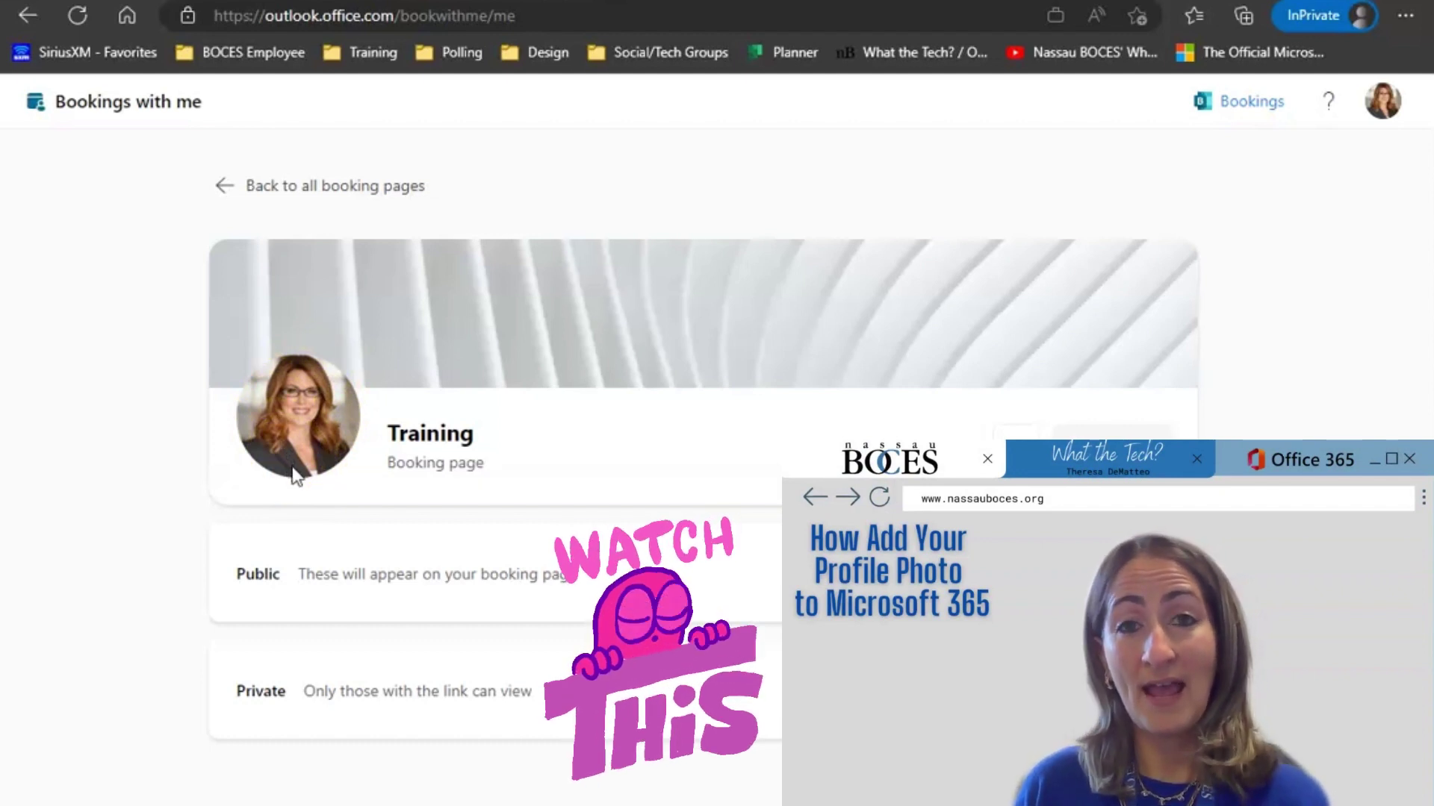
pyautogui.click(284, 401)
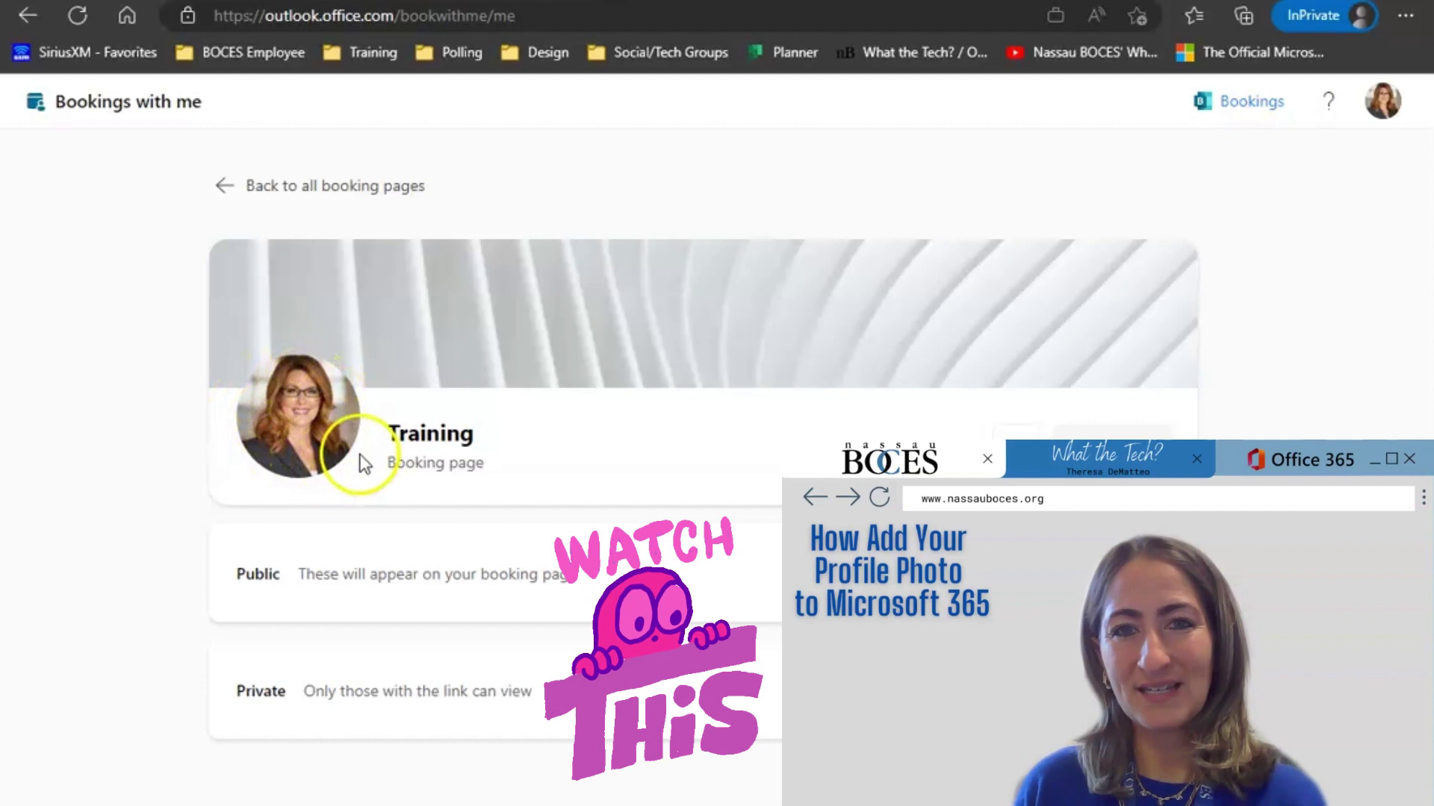
pyautogui.moveTo(383, 438); pyautogui.dragTo(484, 446)
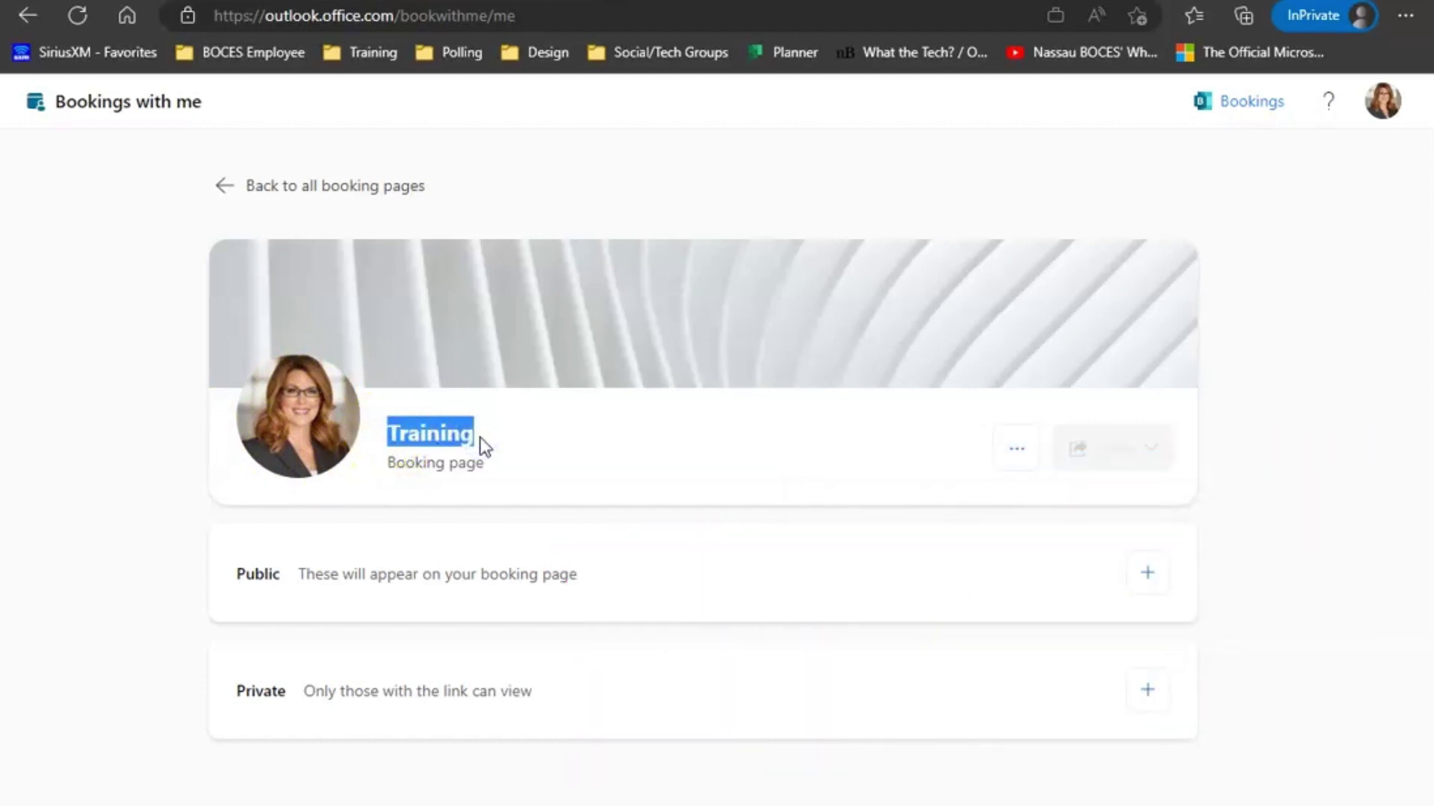
pyautogui.click(682, 397)
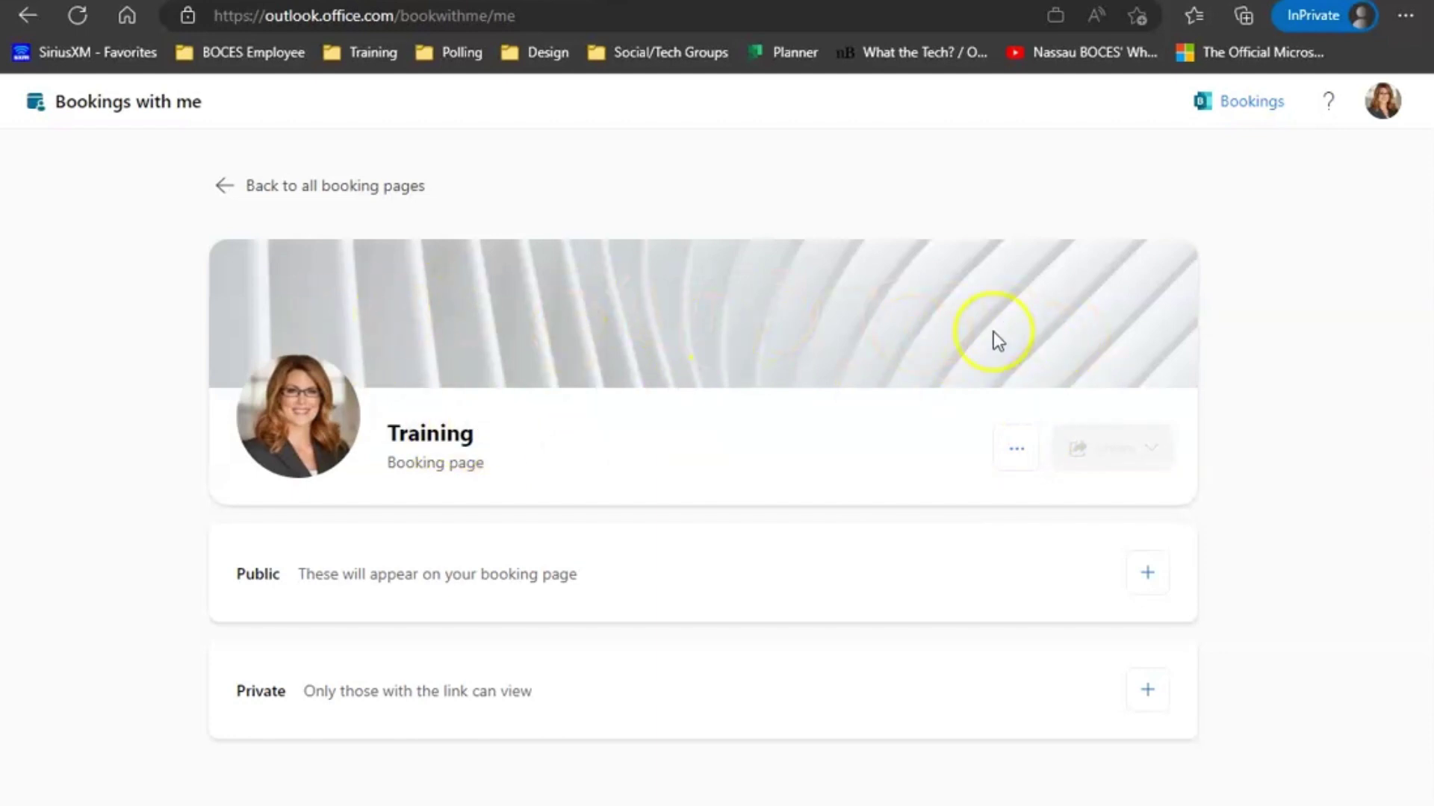
# Set the Training page banner to the purple mountains picture
pyautogui.click(1016, 452)
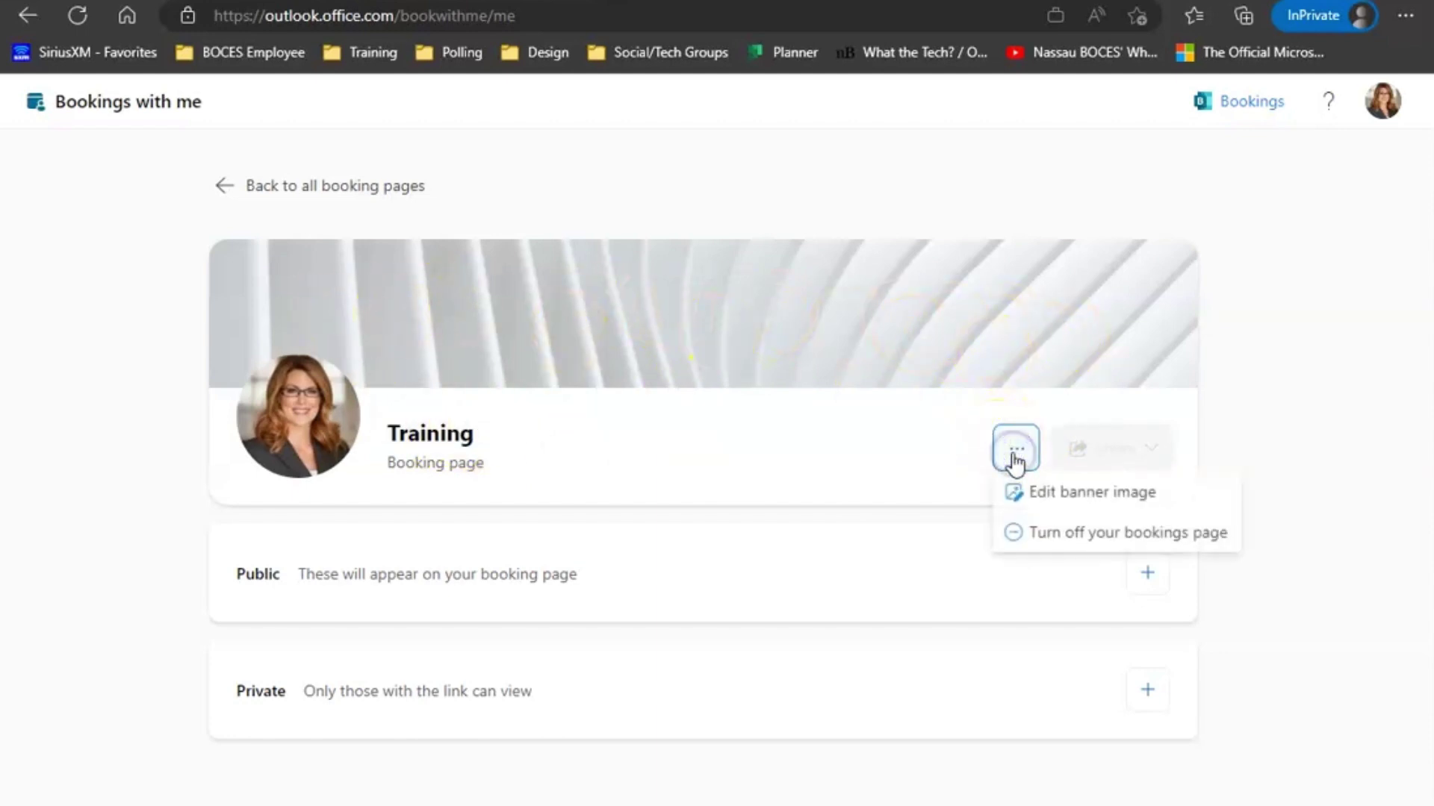
pyautogui.click(1088, 496)
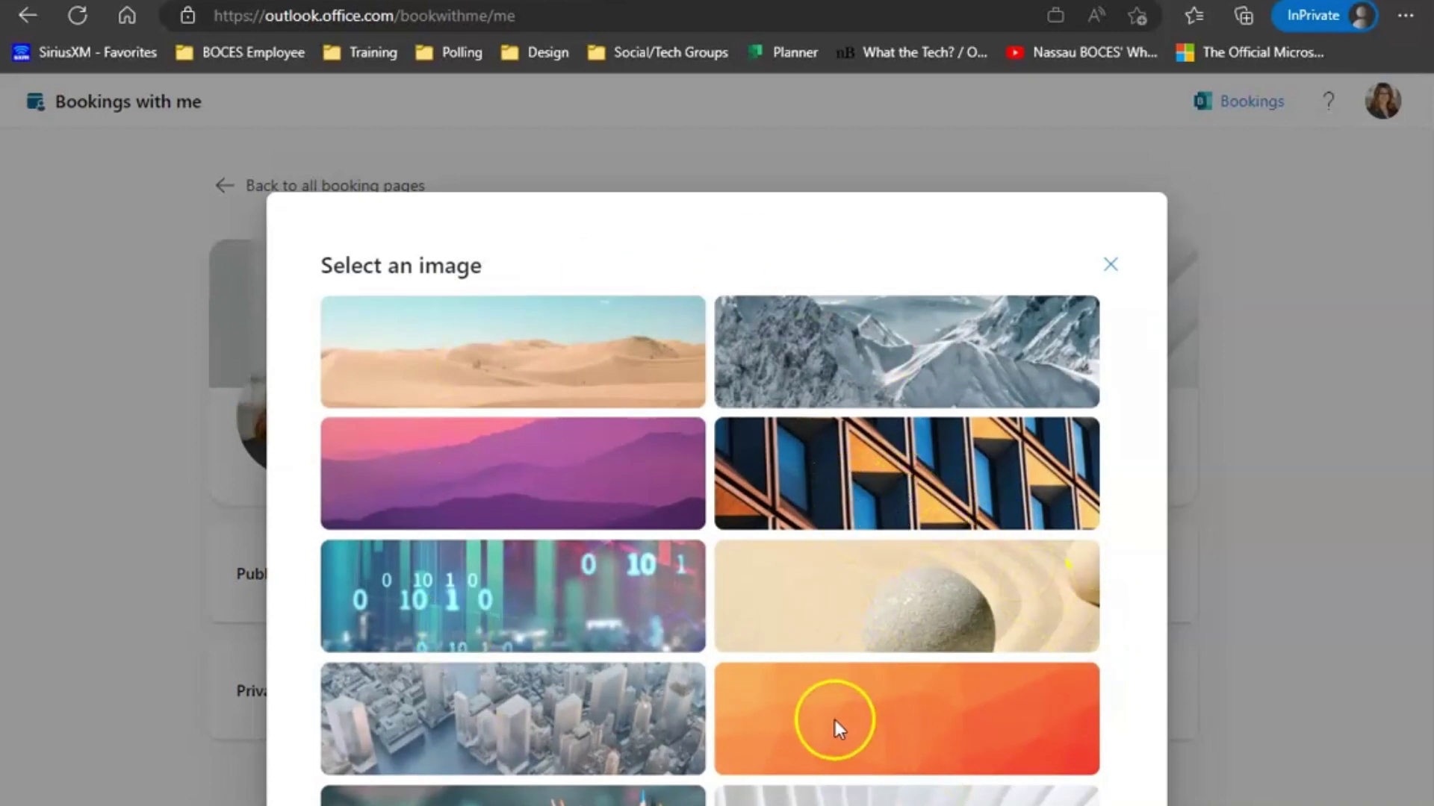
pyautogui.click(571, 465)
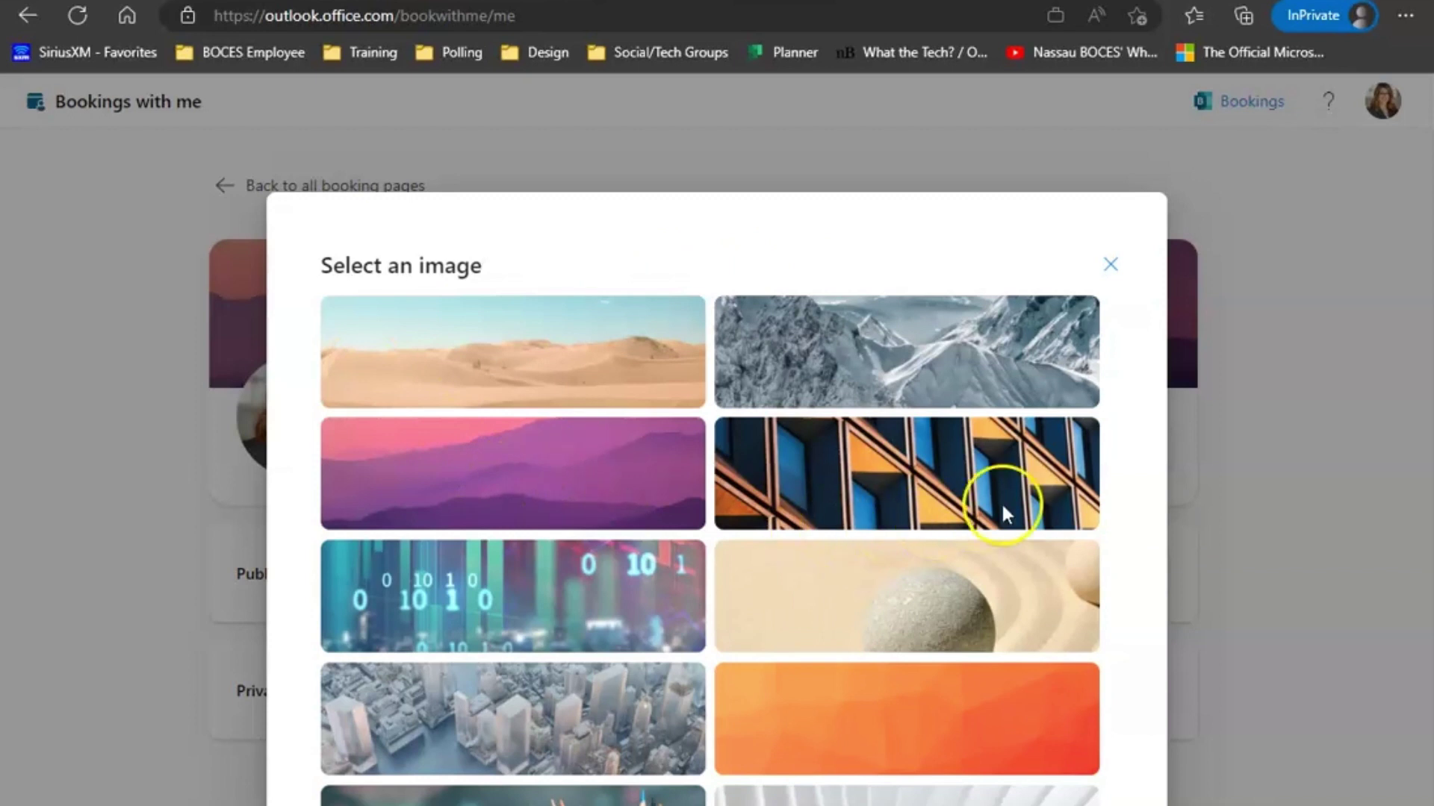
pyautogui.click(1112, 266)
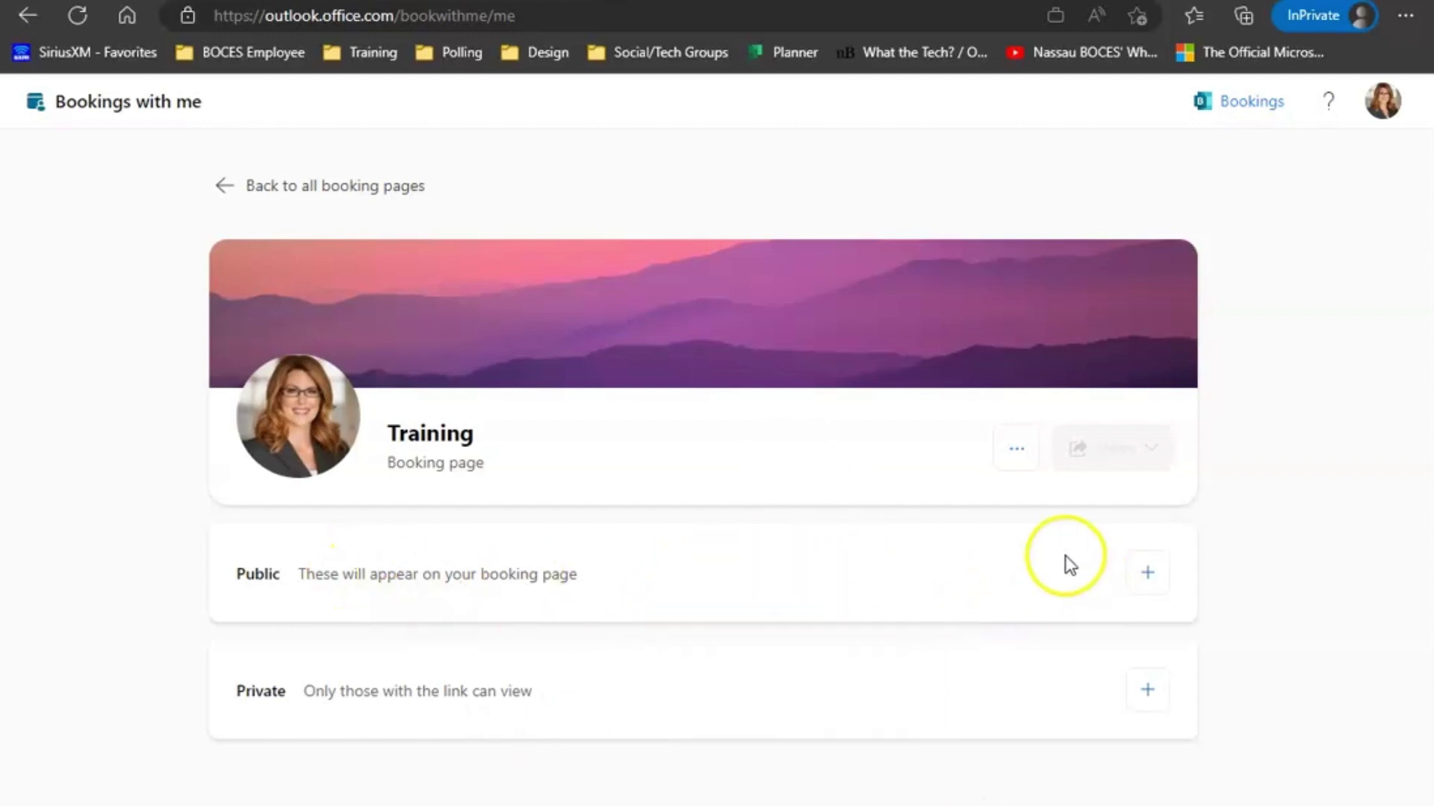
# Add a meeting type titled 'Training for Microsoft 365' and paste in its description
pyautogui.click(1150, 576)
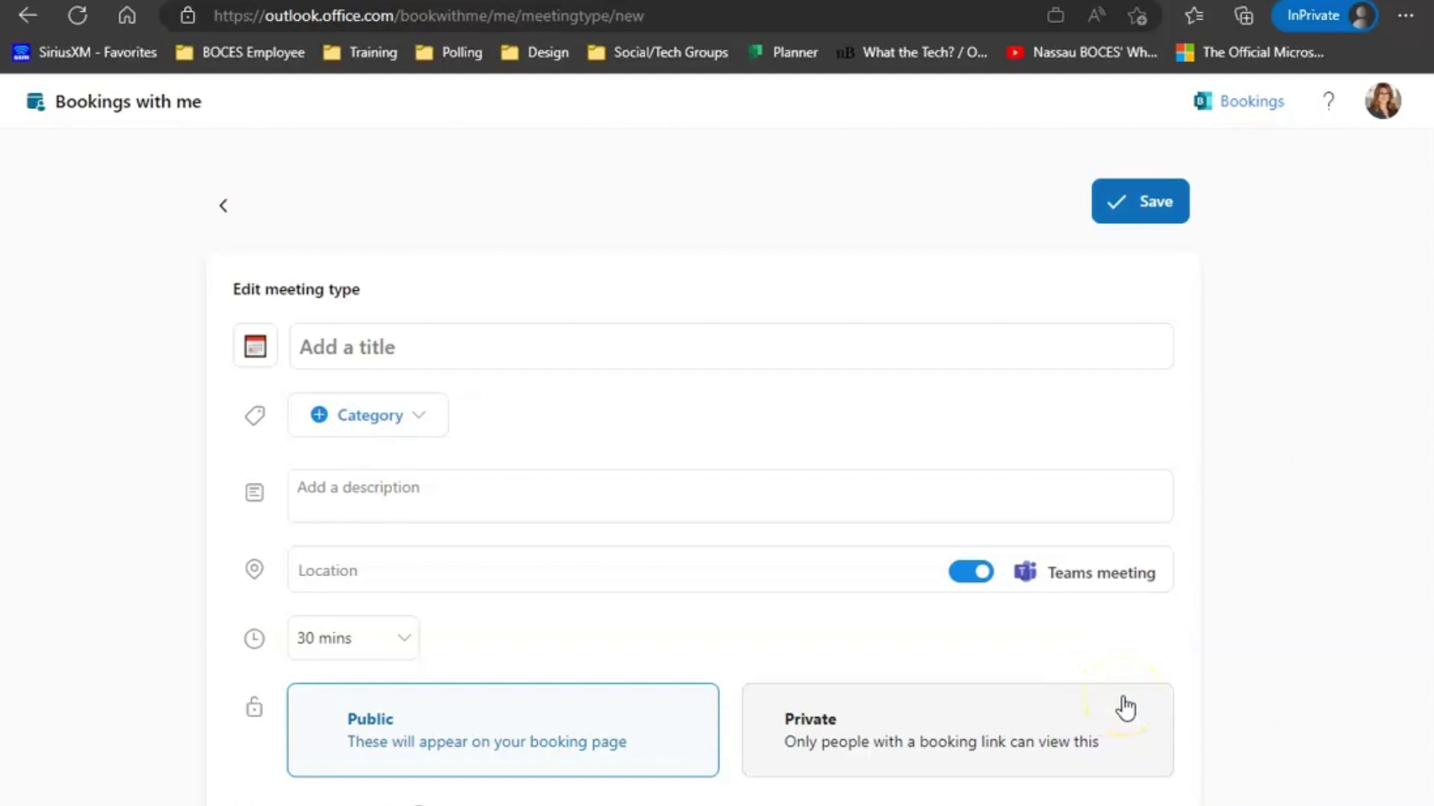
pyautogui.click(501, 348)
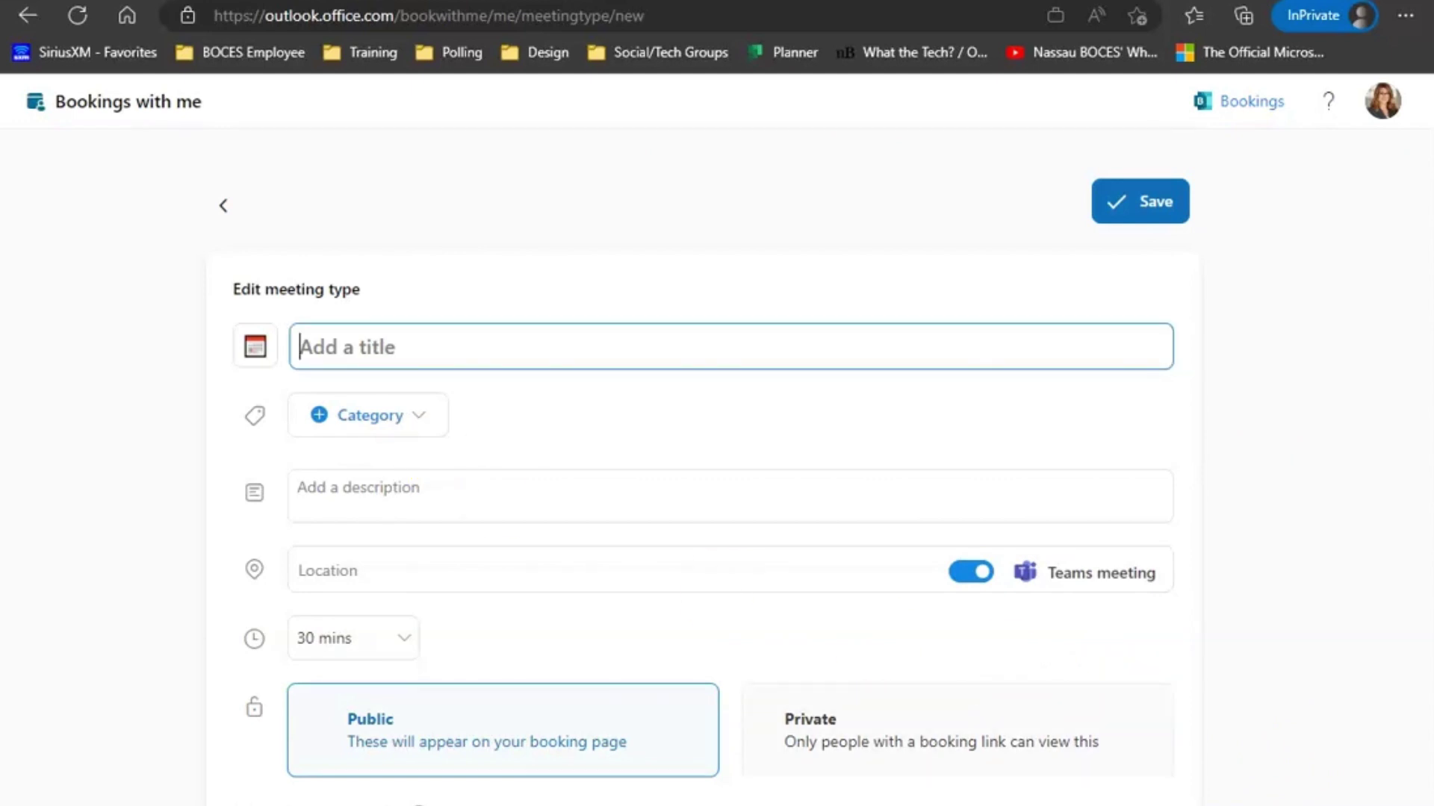
pyautogui.write('Training for Microsoft 365')
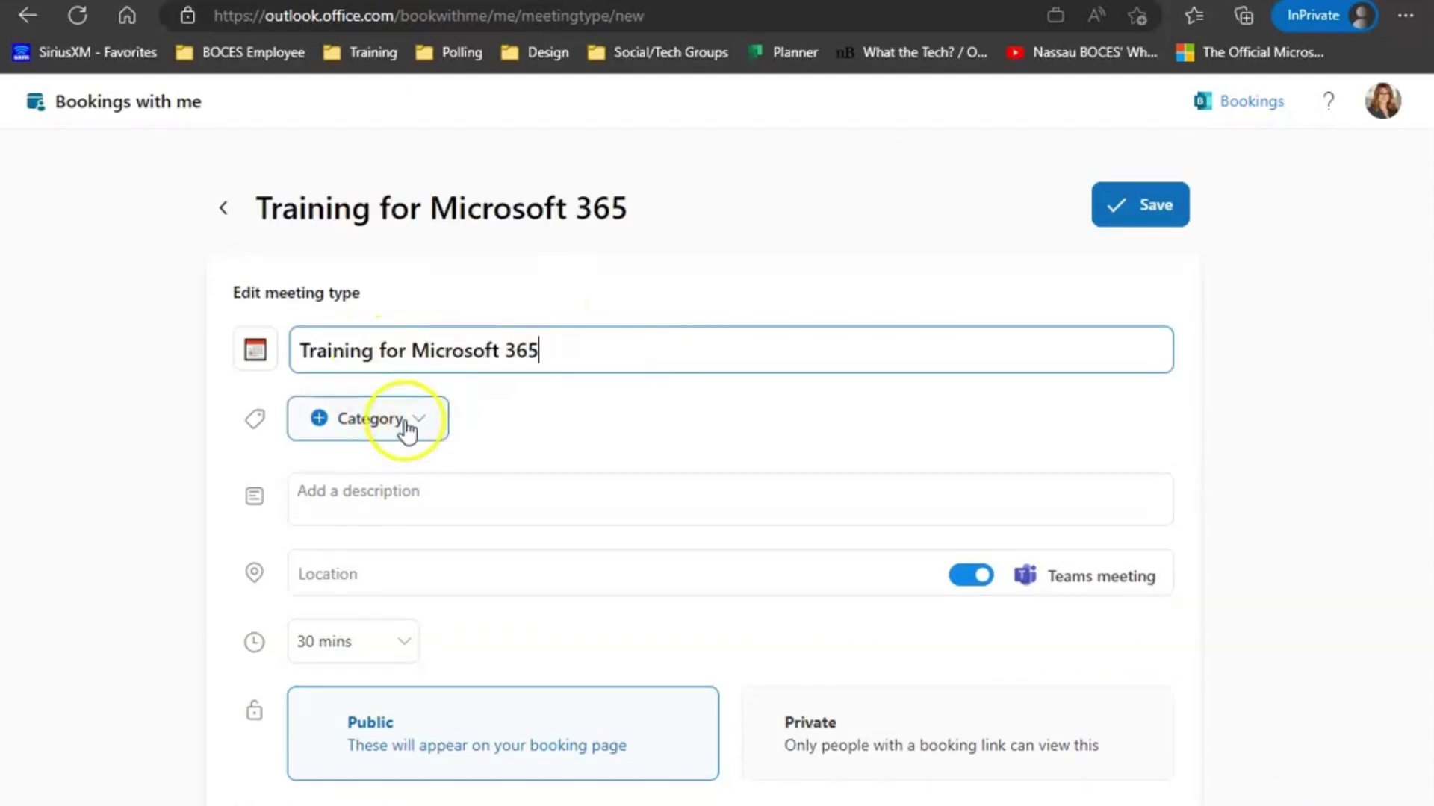
pyautogui.click(418, 418)
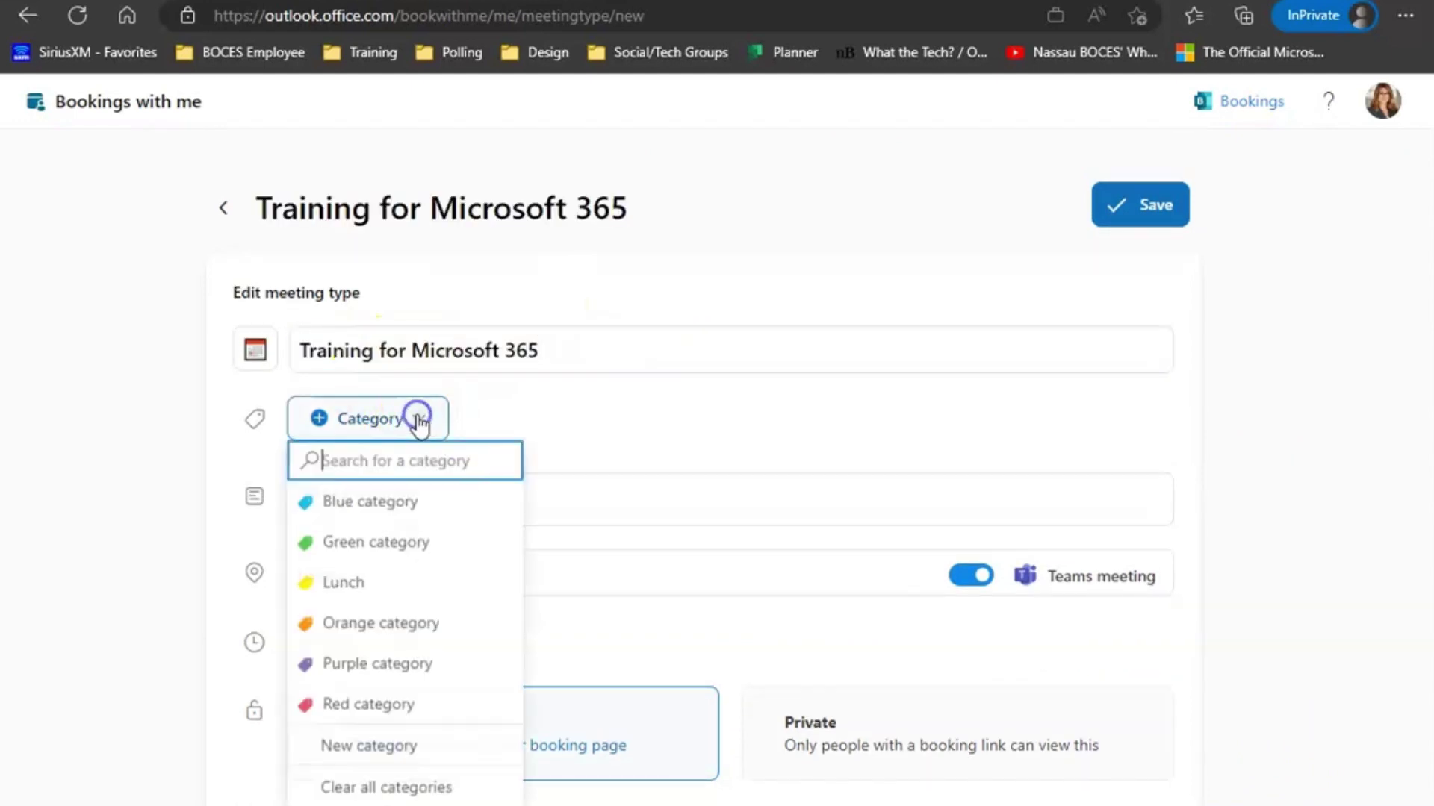
pyautogui.click(486, 418)
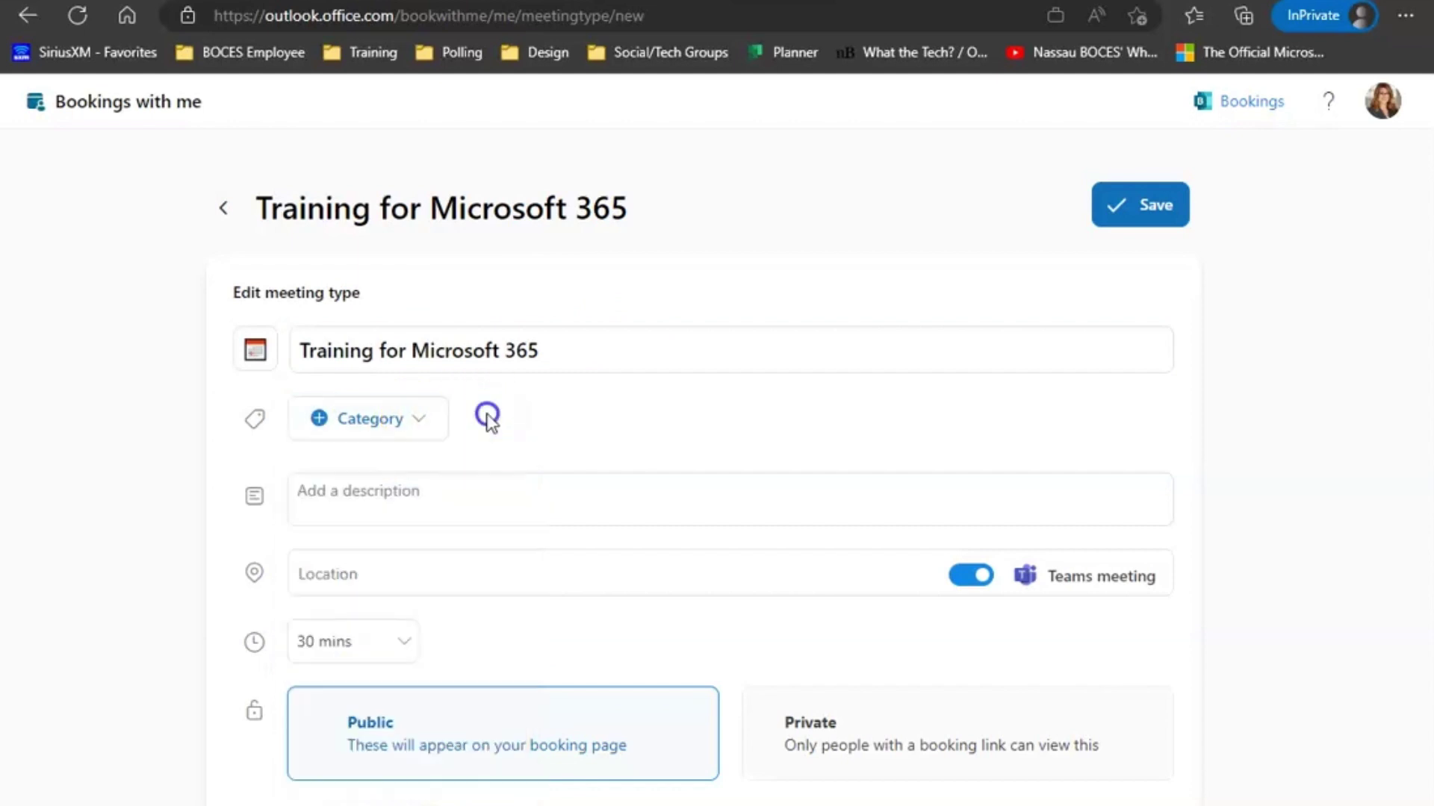
pyautogui.click(517, 507)
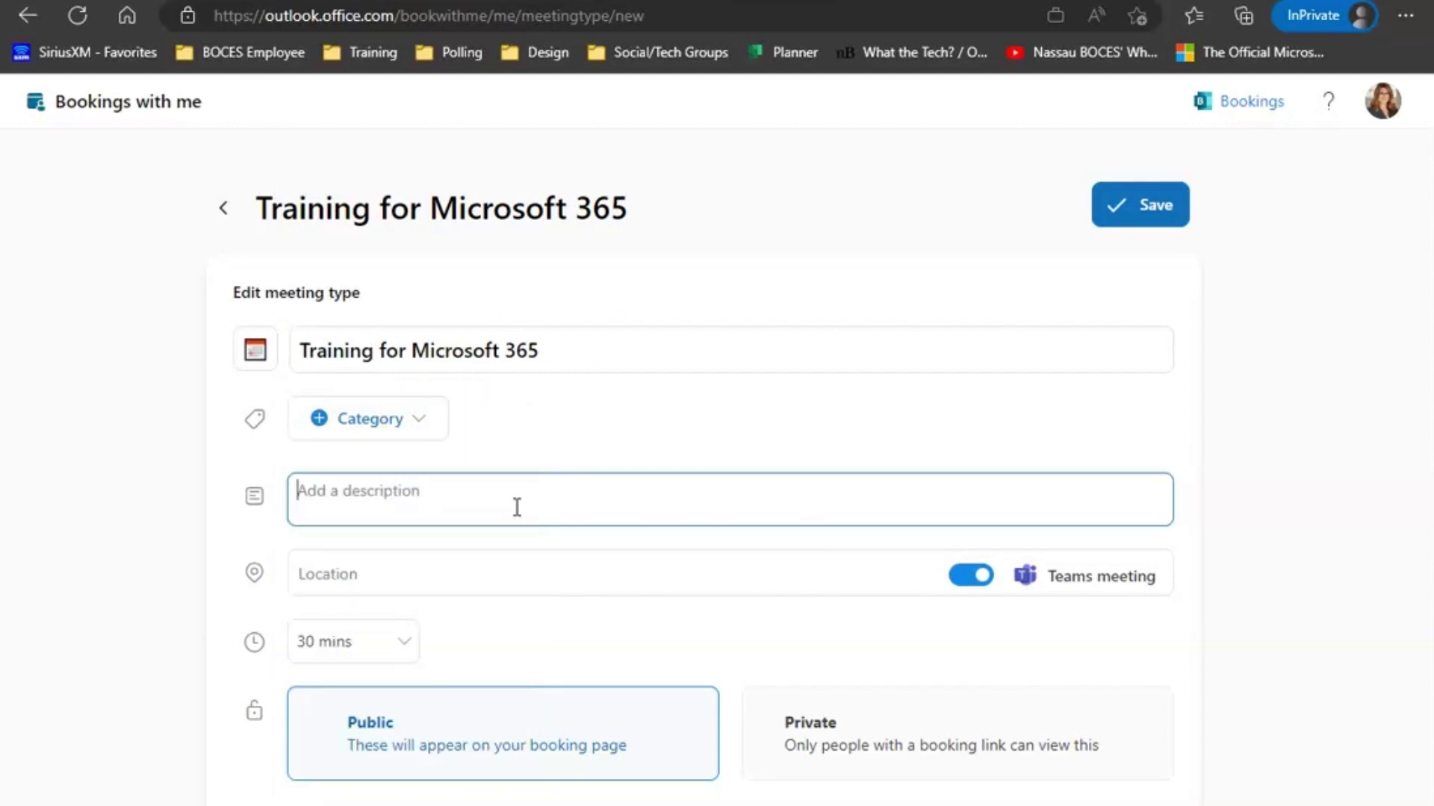
pyautogui.write('Book time with me to learn different Microsoft Tools.')
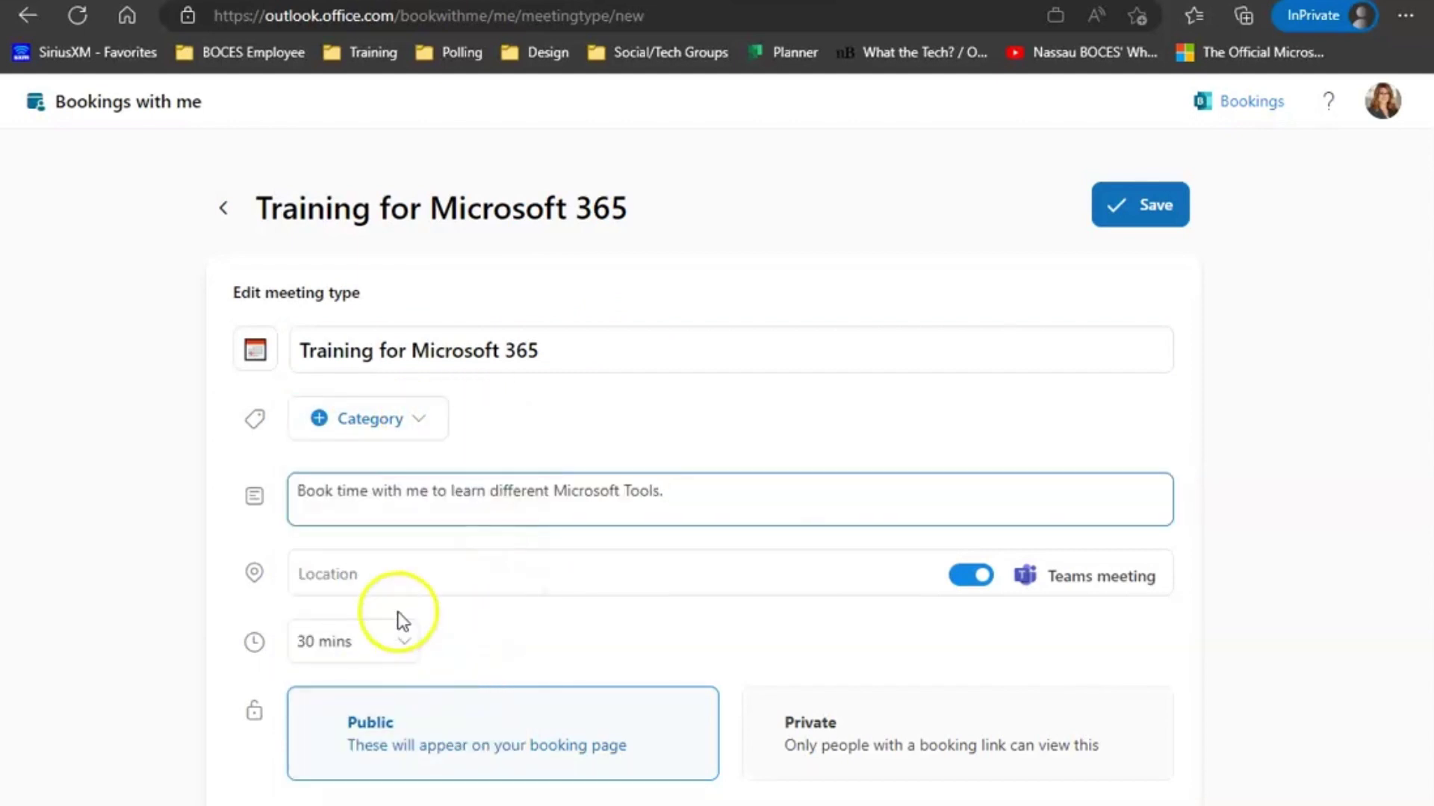
# Make the meeting public with a 30 mins duration, keeping Teams meeting on
pyautogui.click(992, 583)
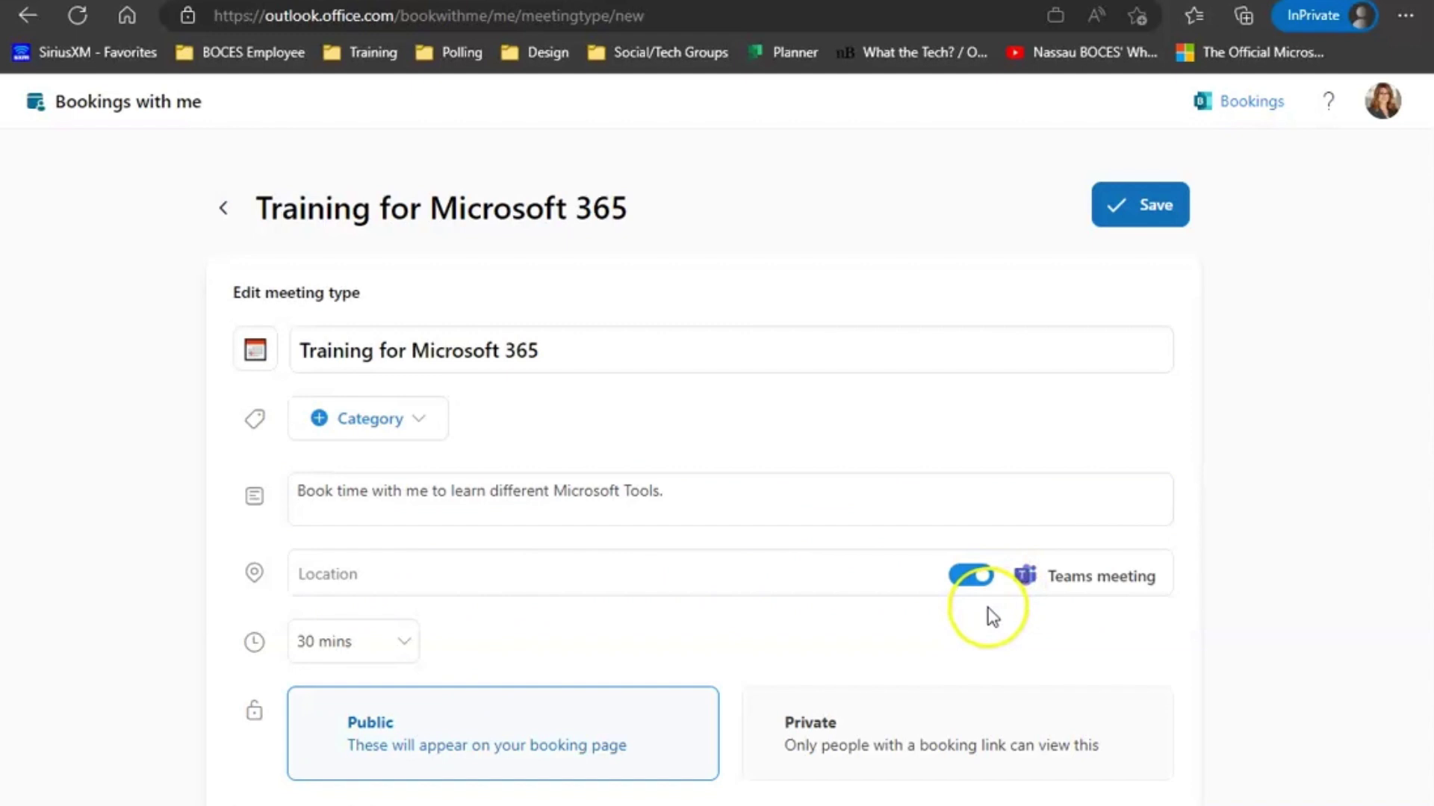
pyautogui.click(403, 643)
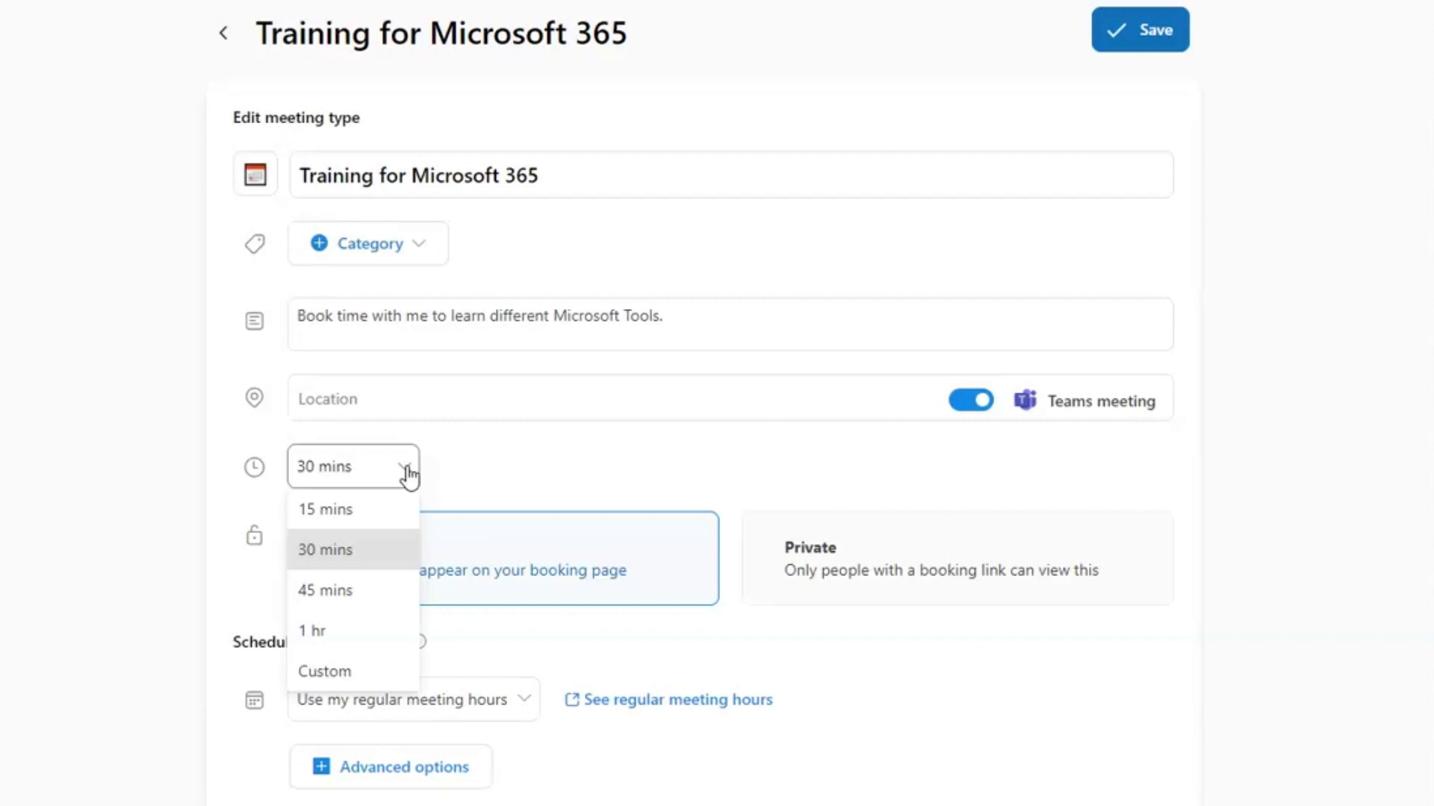
pyautogui.click(345, 678)
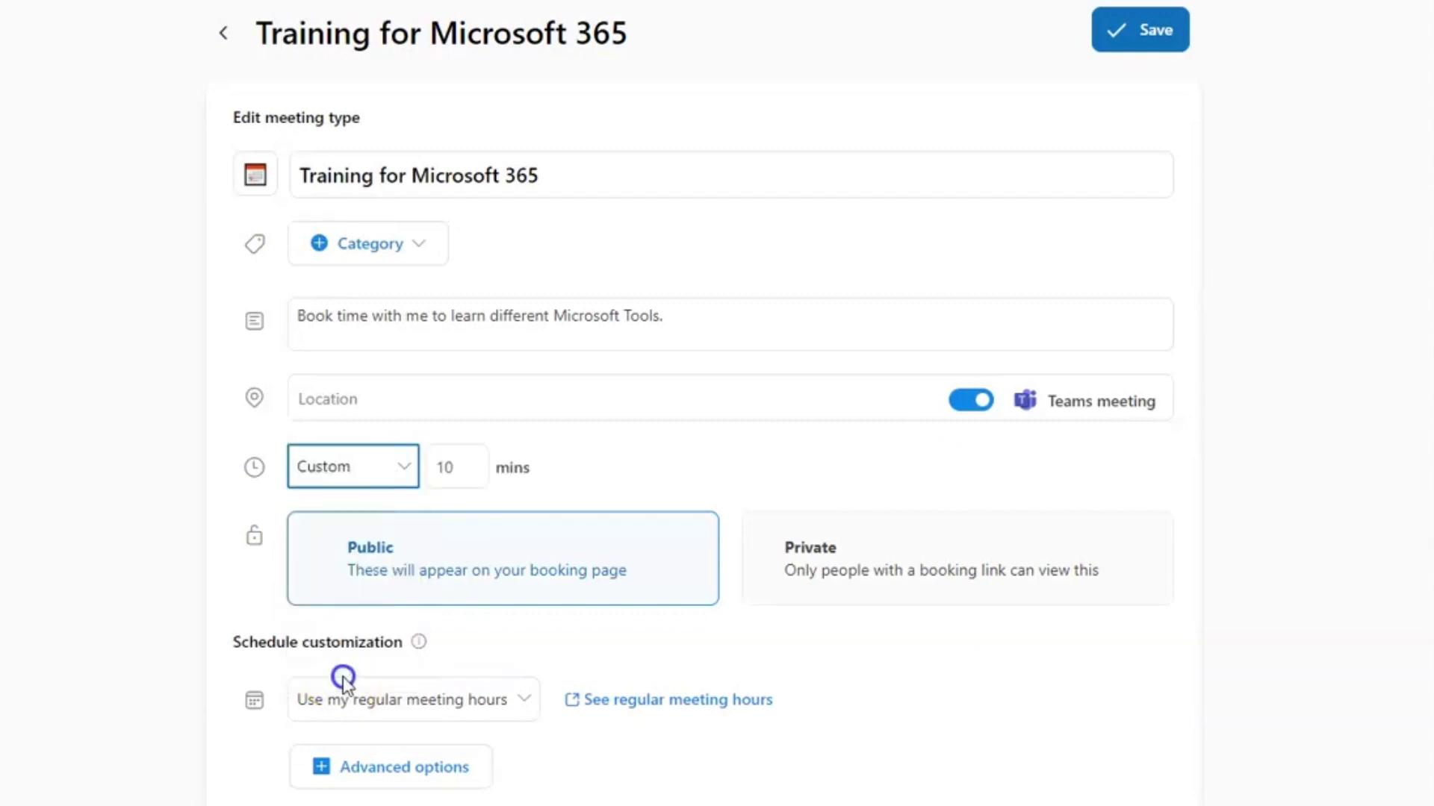
pyautogui.click(403, 471)
pyautogui.click(343, 549)
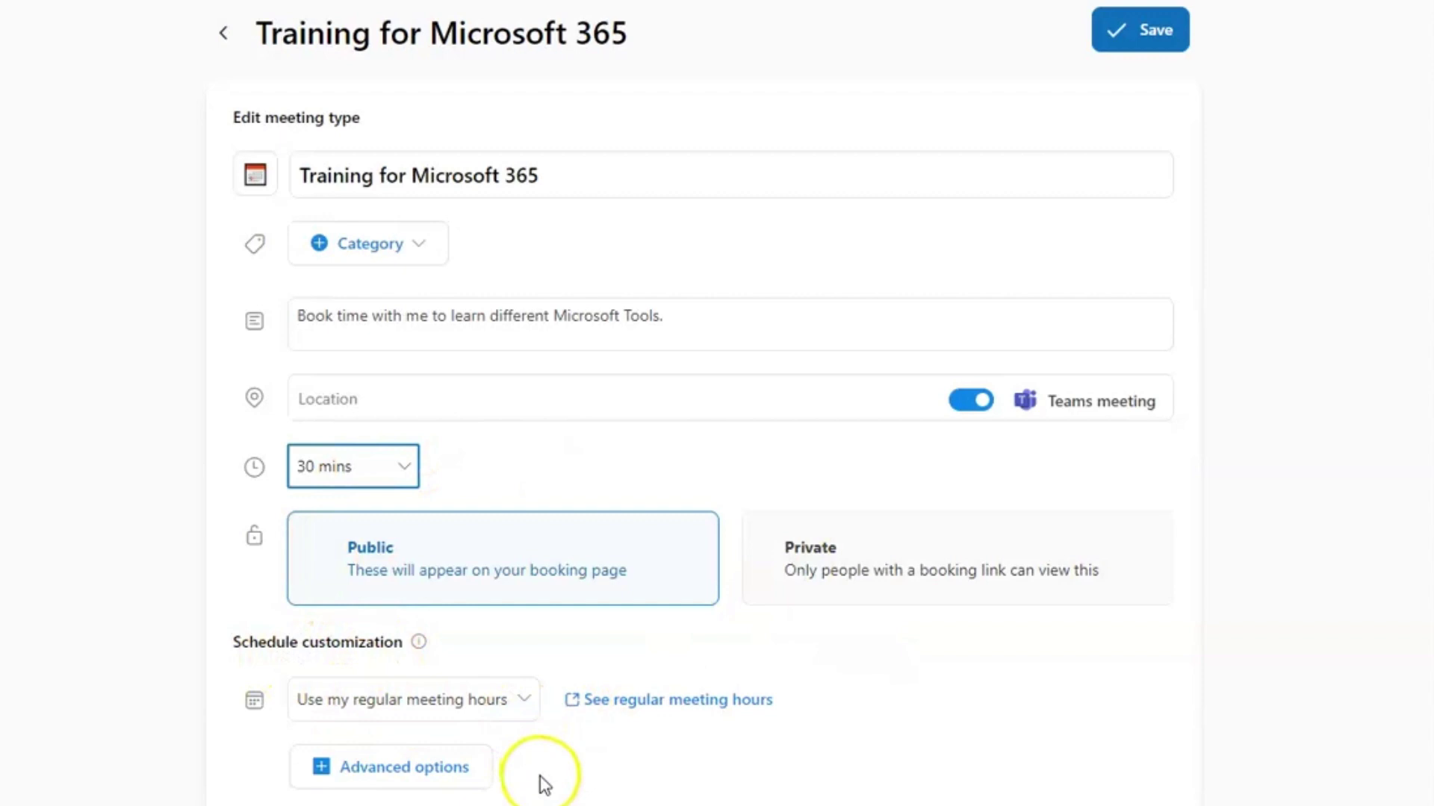
# Open the hours dropdown that chooses between regular and custom availability hours
pyautogui.click(522, 716)
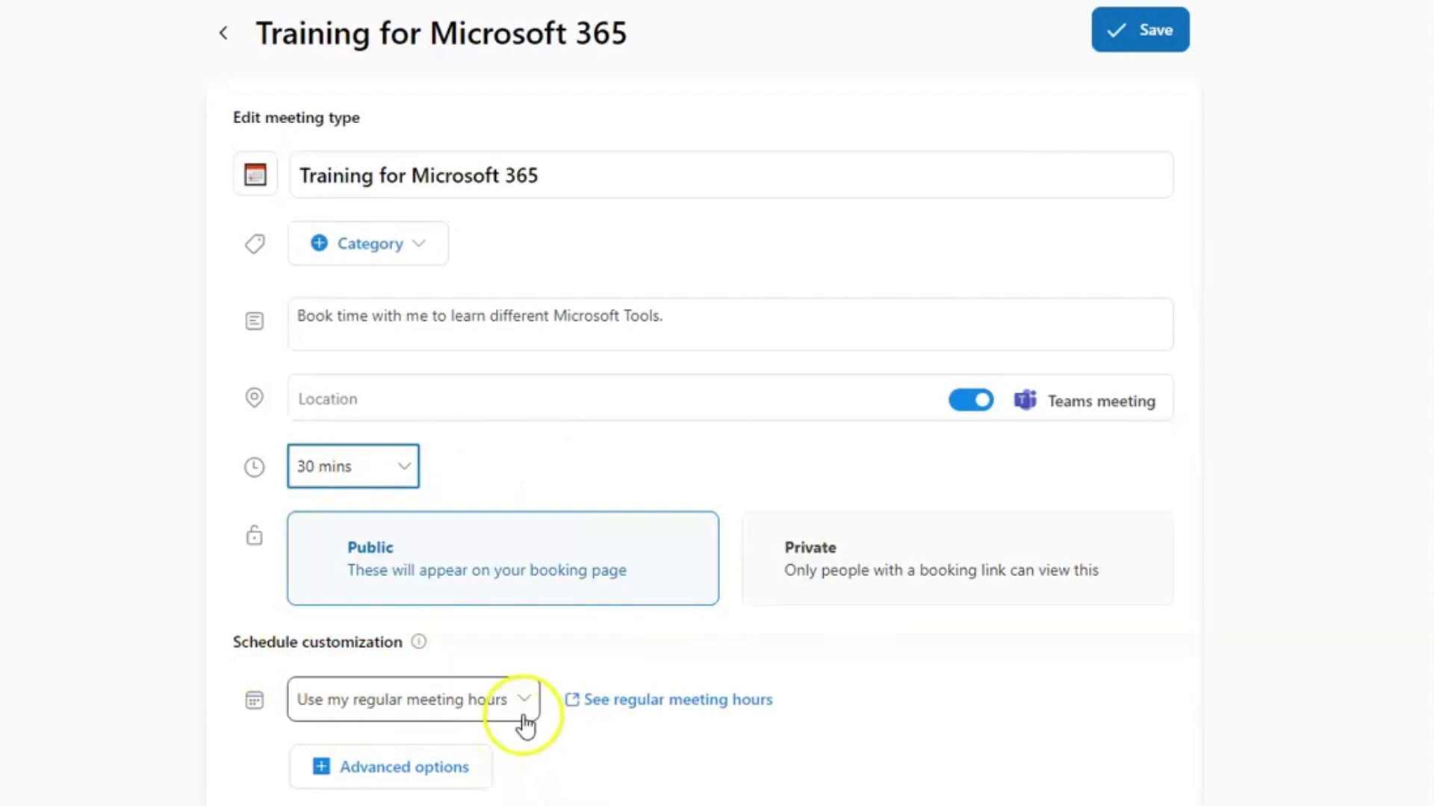
pyautogui.click(523, 715)
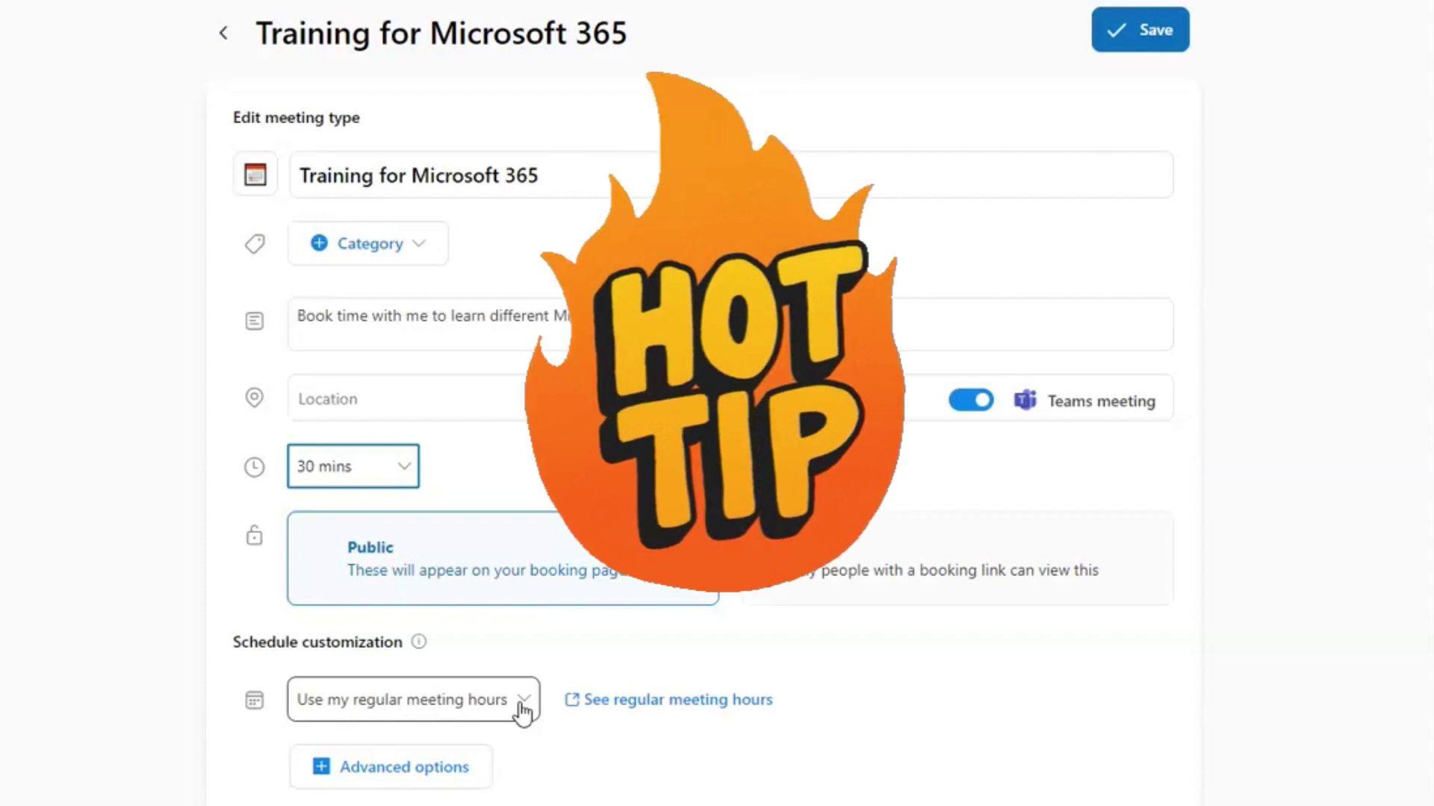
pyautogui.click(522, 706)
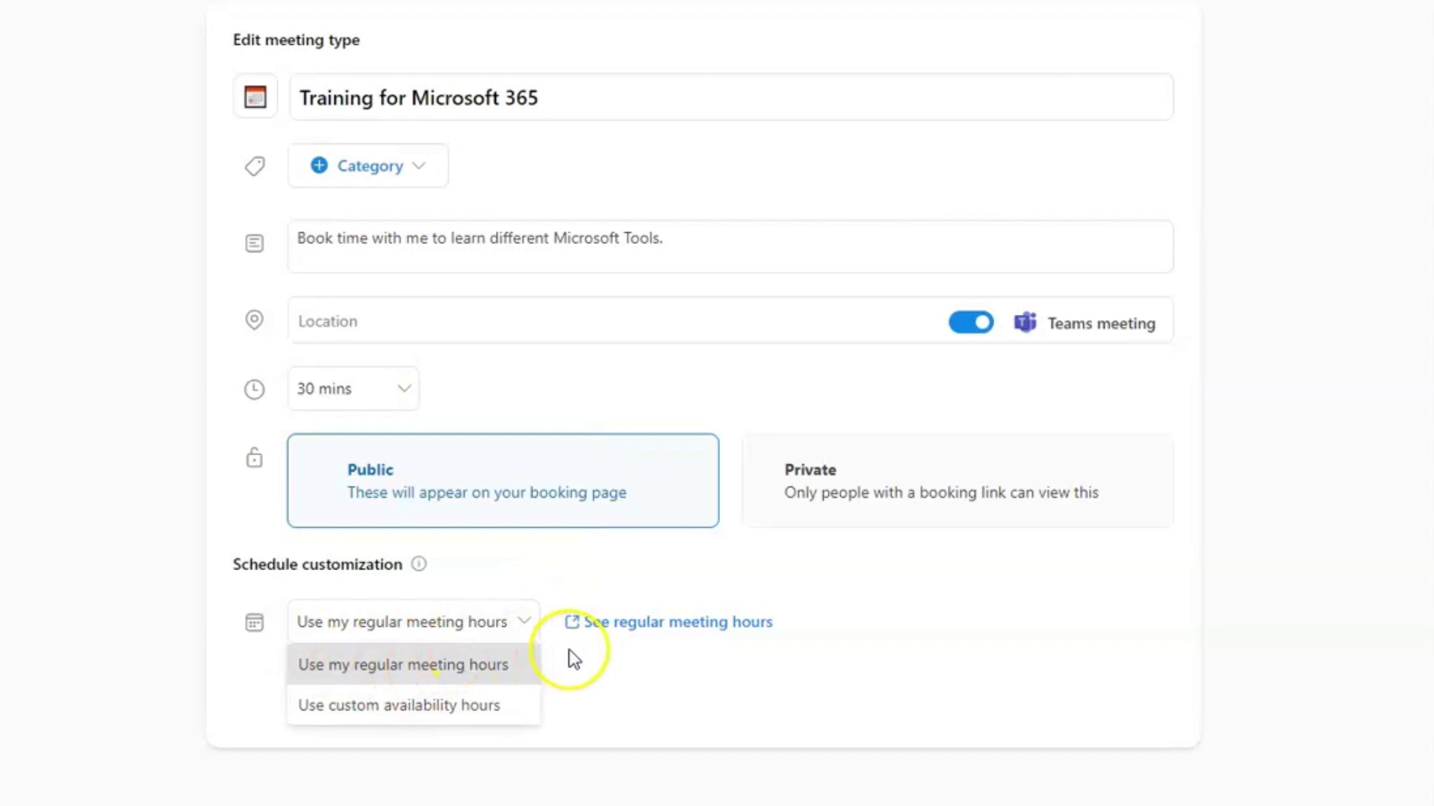
pyautogui.click(529, 626)
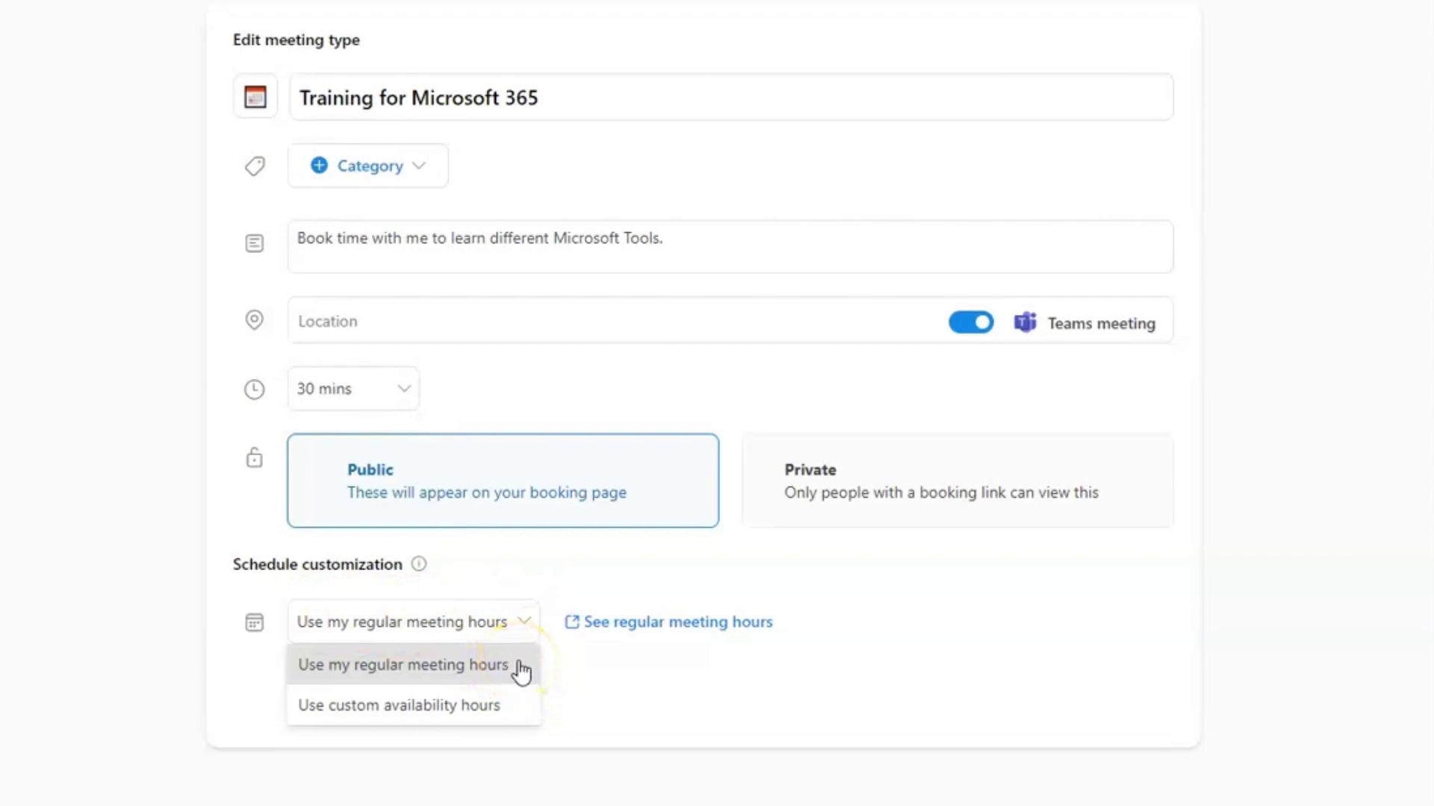
pyautogui.moveTo(521, 672); pyautogui.dragTo(424, 717)
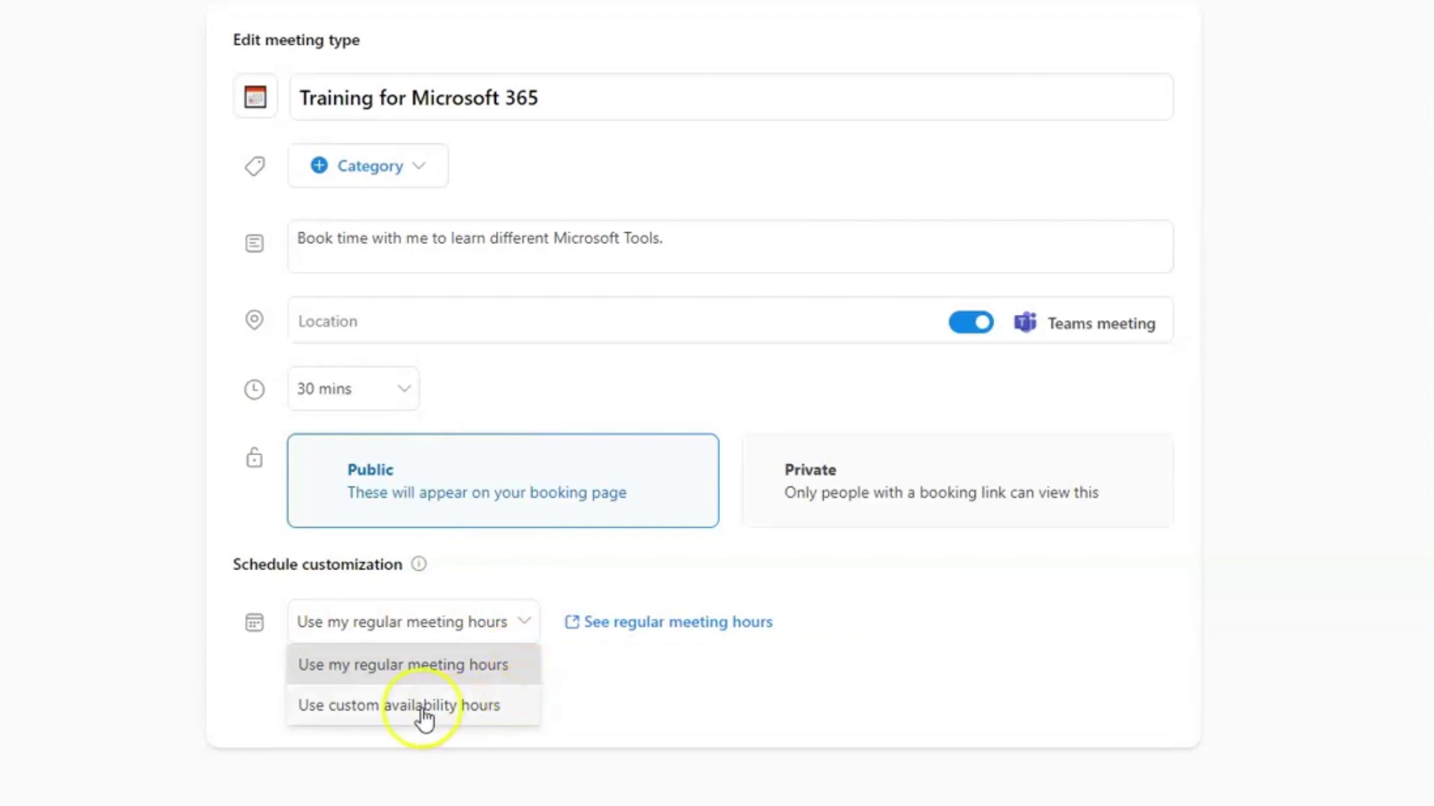
# Switch to custom availability hours and make Monday and Friday not bookable
pyautogui.click(424, 717)
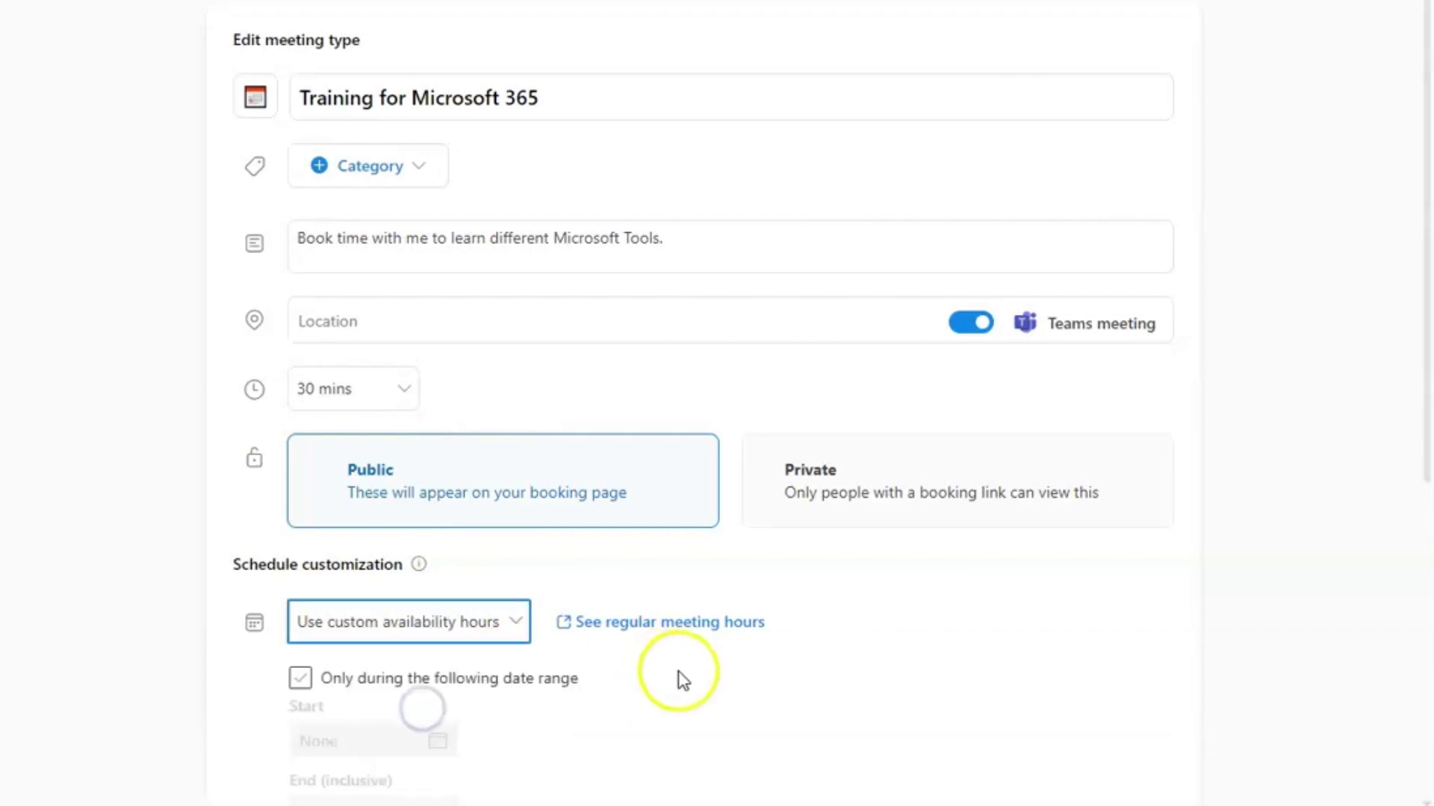
pyautogui.scroll(-4, 912, 662)
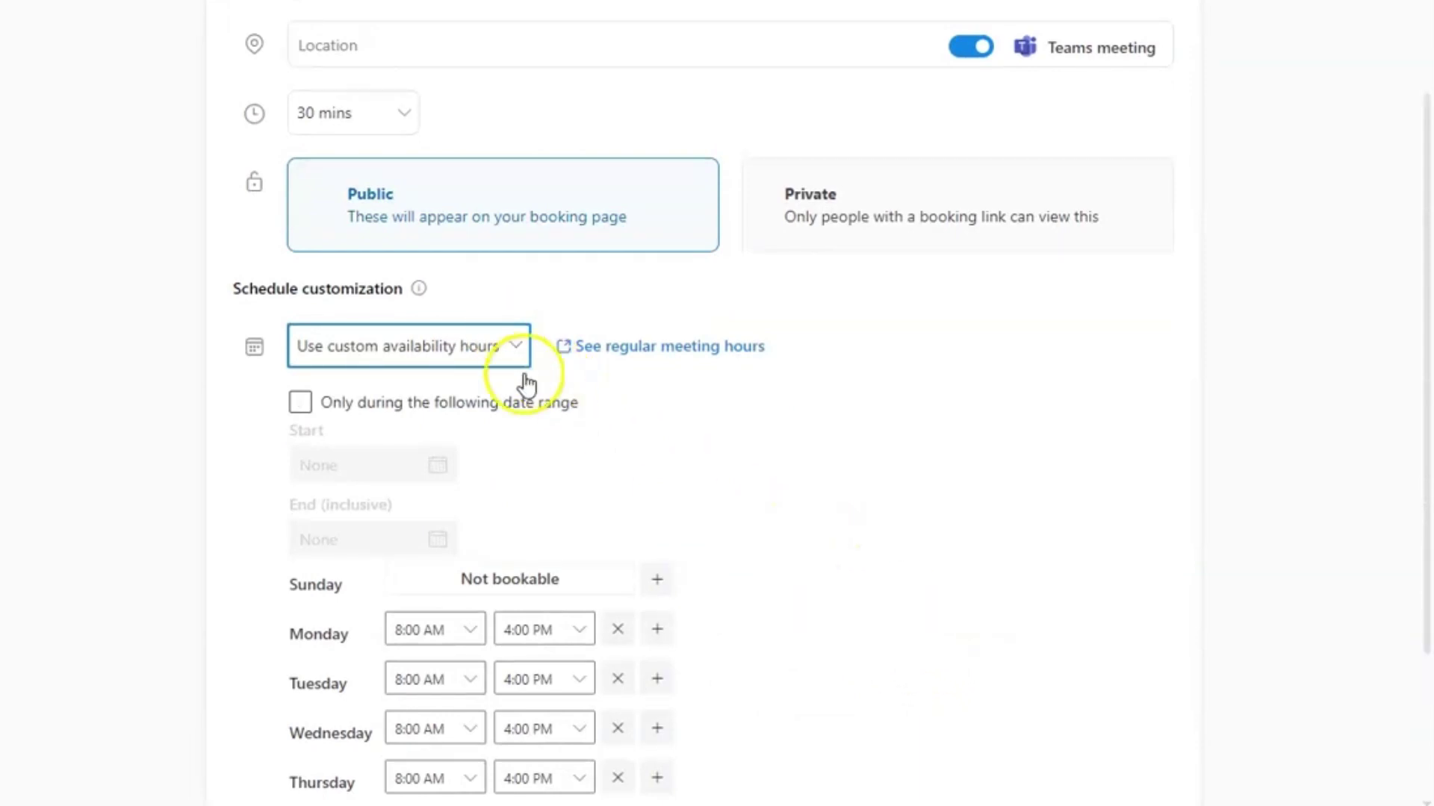
pyautogui.scroll(-3, 855, 579)
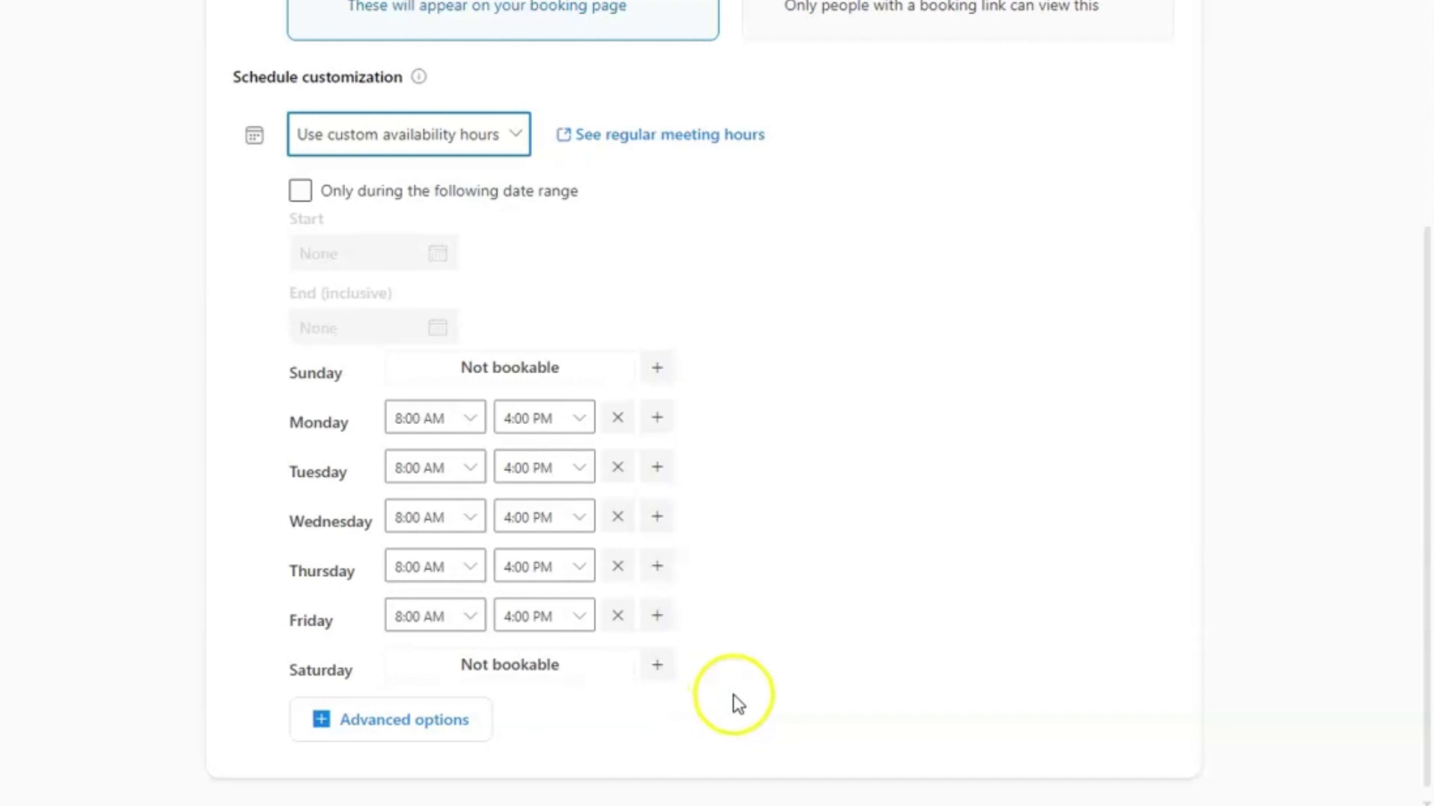
pyautogui.click(618, 419)
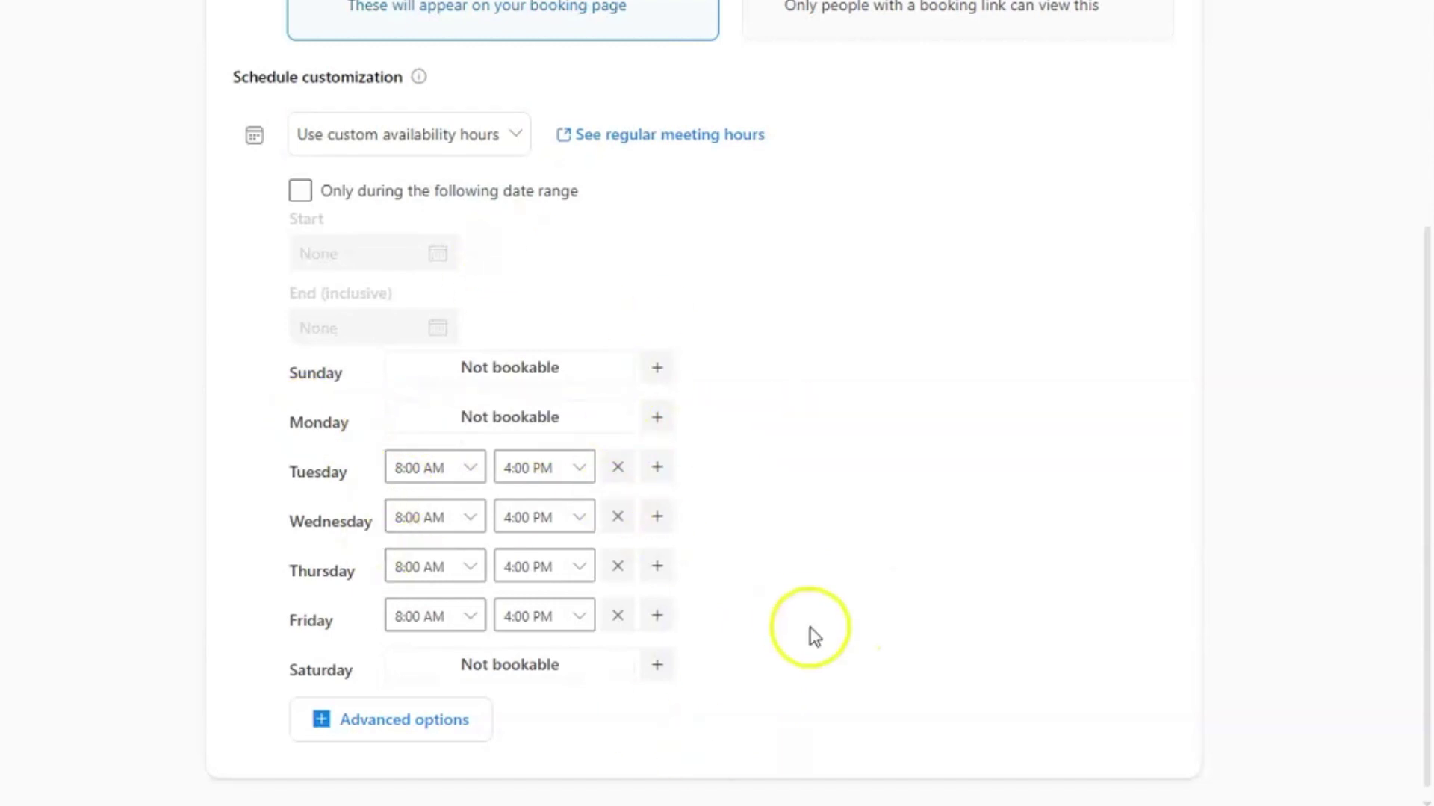
pyautogui.click(618, 619)
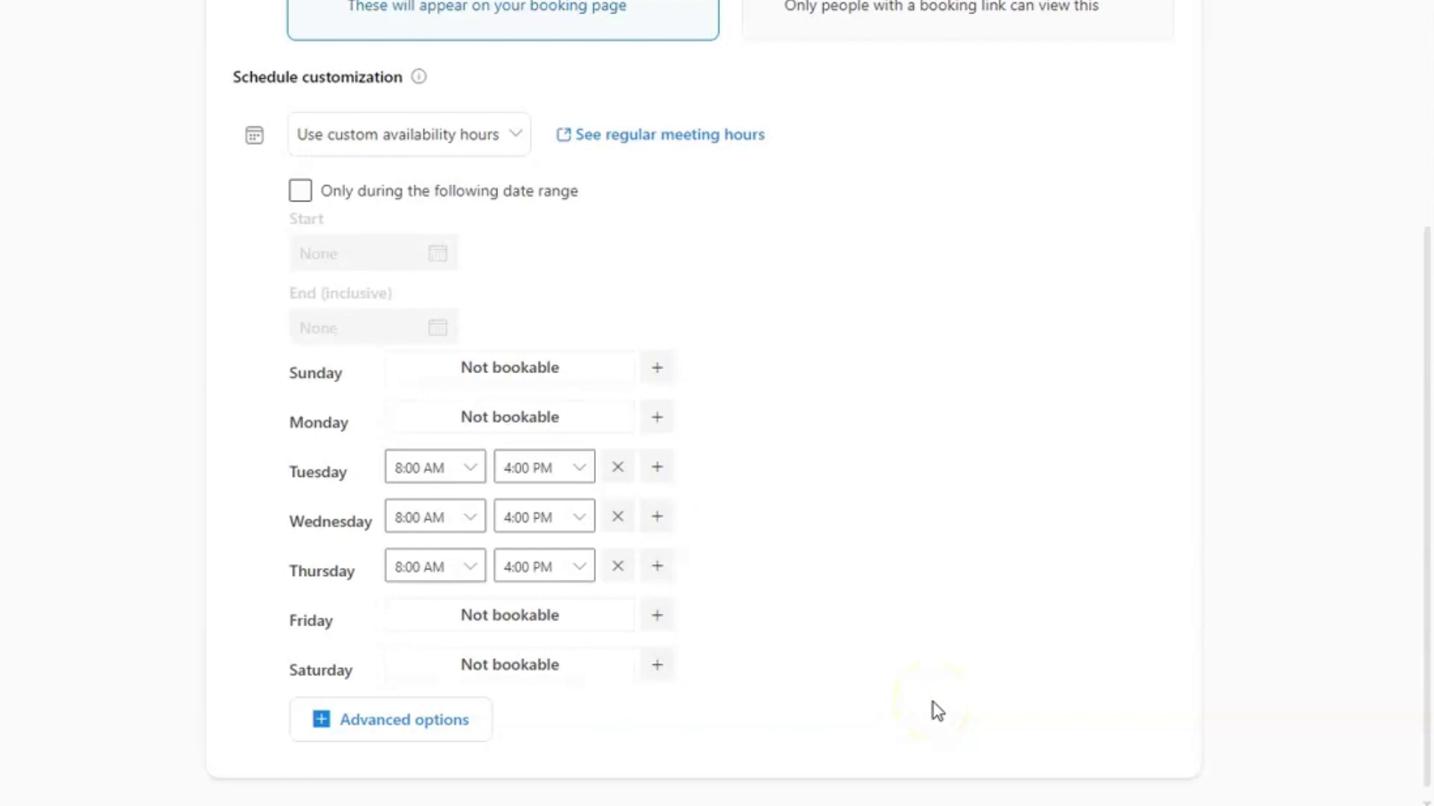
# Add a second Tuesday slot and set the first one to 10:00 AM–12:00 PM
pyautogui.click(659, 469)
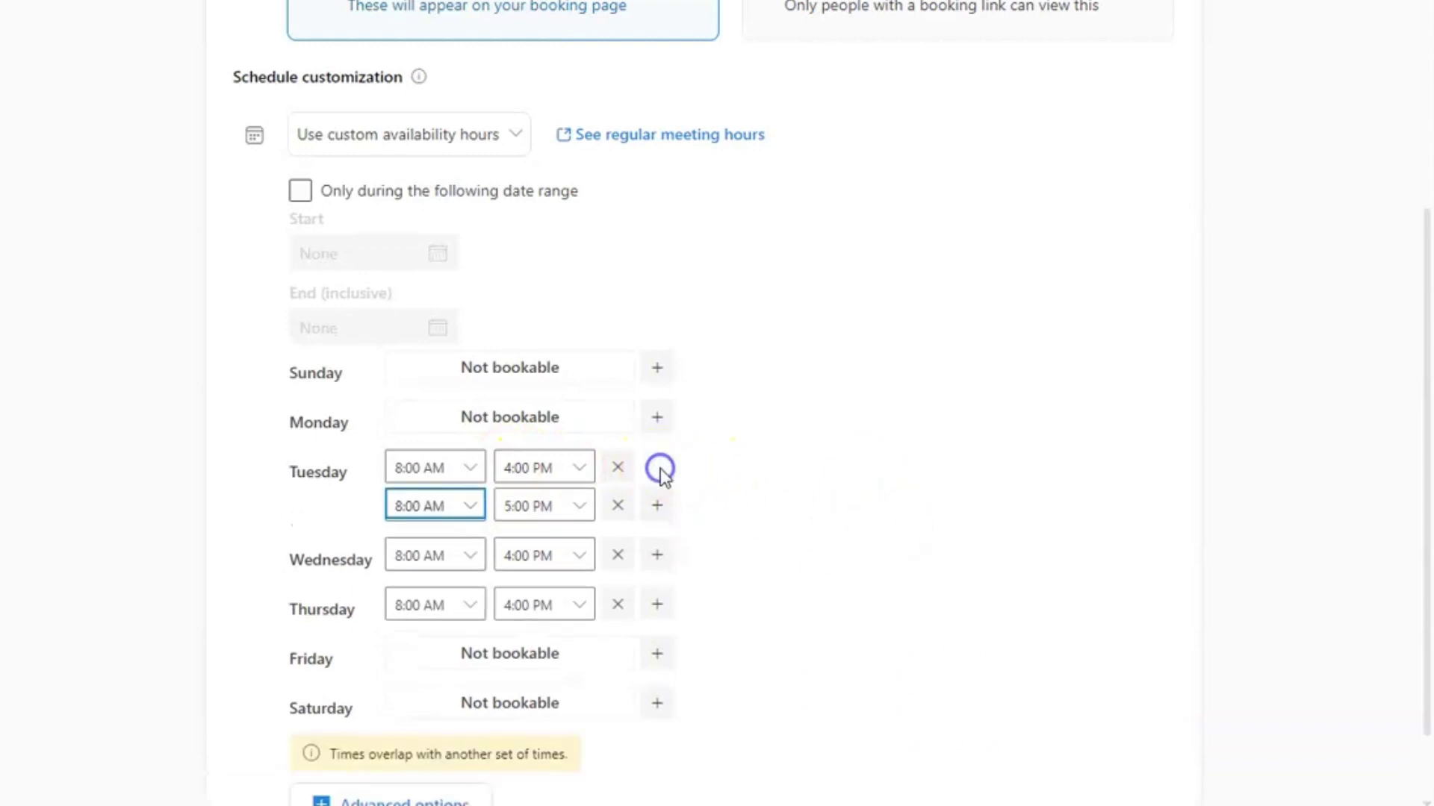
pyautogui.click(472, 468)
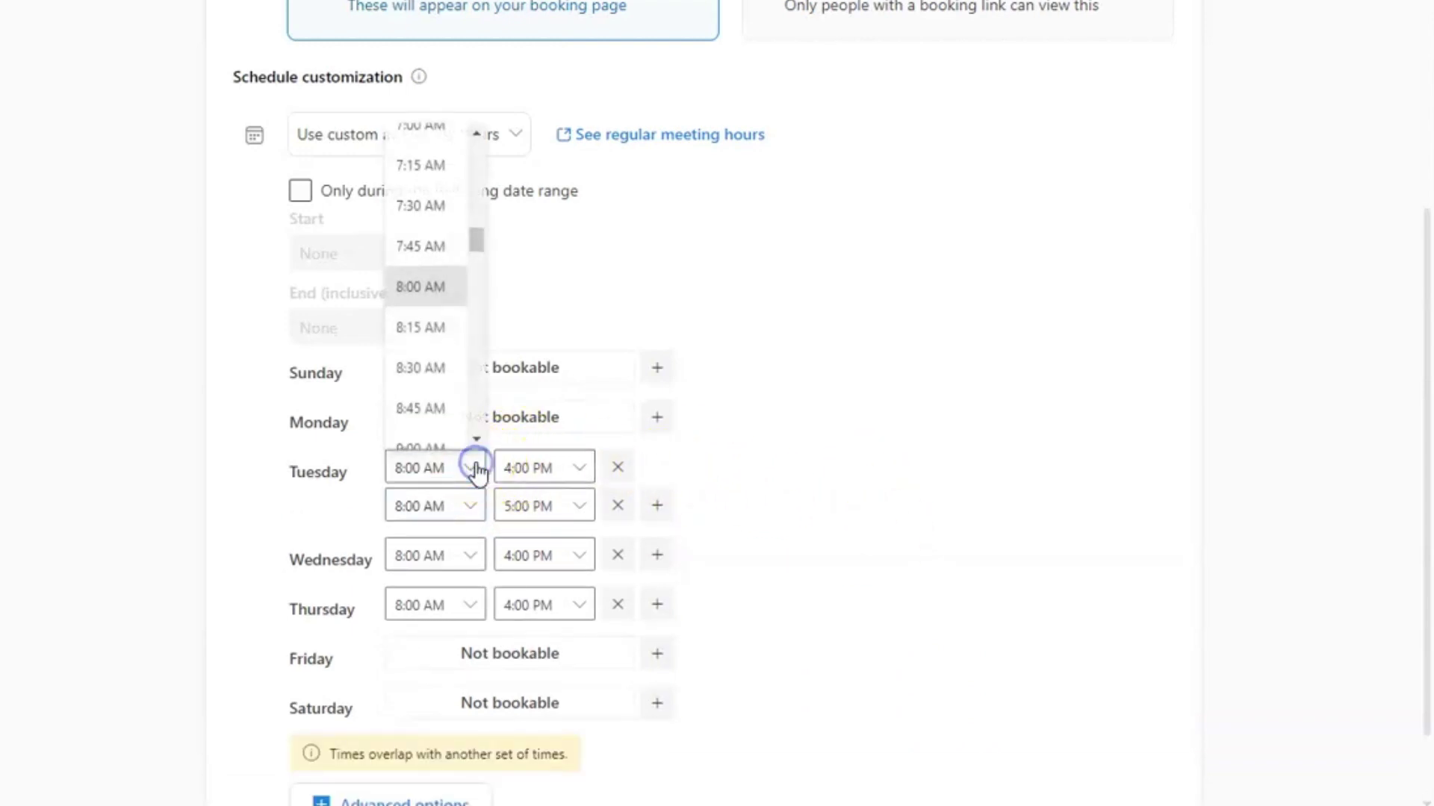
pyautogui.scroll(-3, 419, 387)
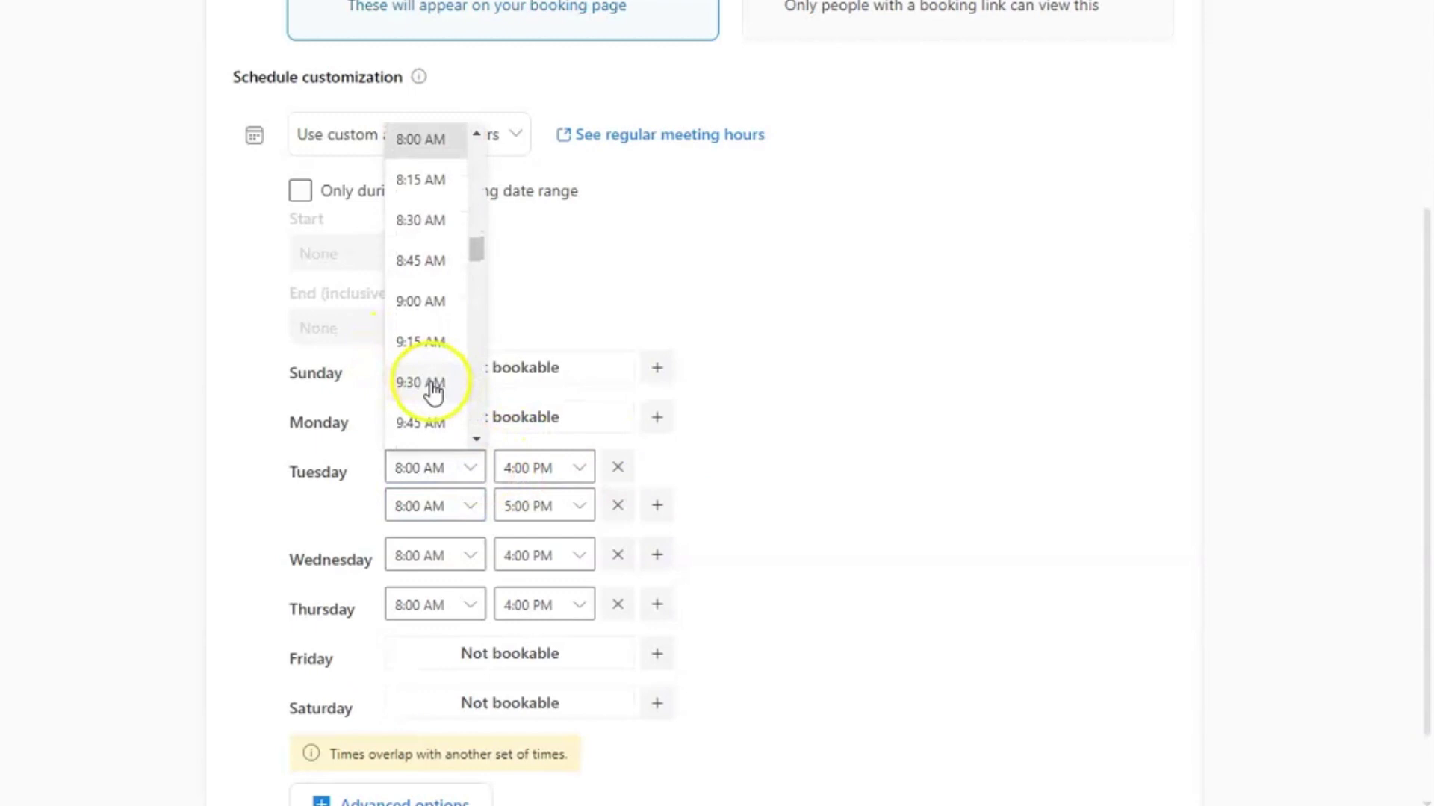
pyautogui.click(433, 365)
pyautogui.click(571, 468)
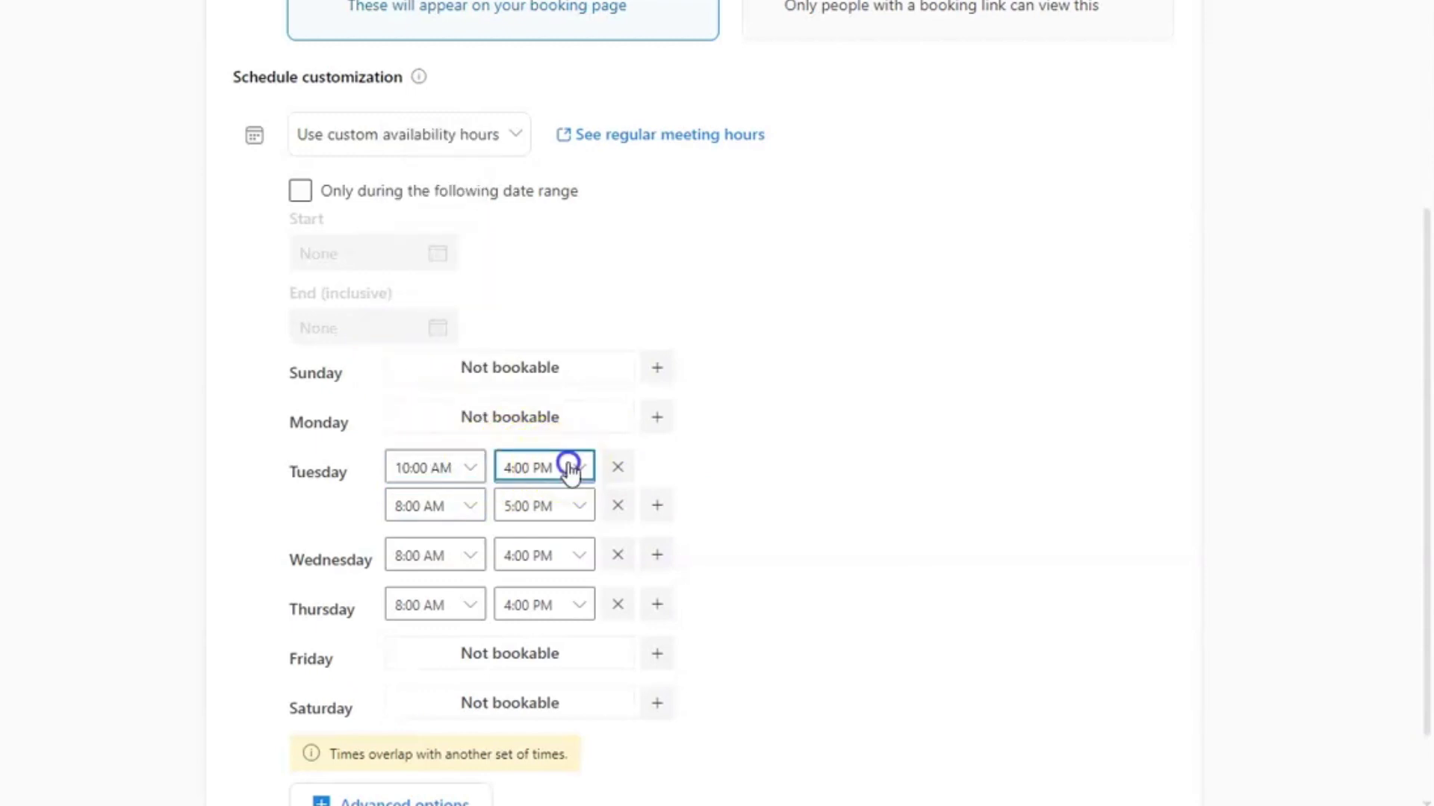
pyautogui.scroll(3, 544, 333)
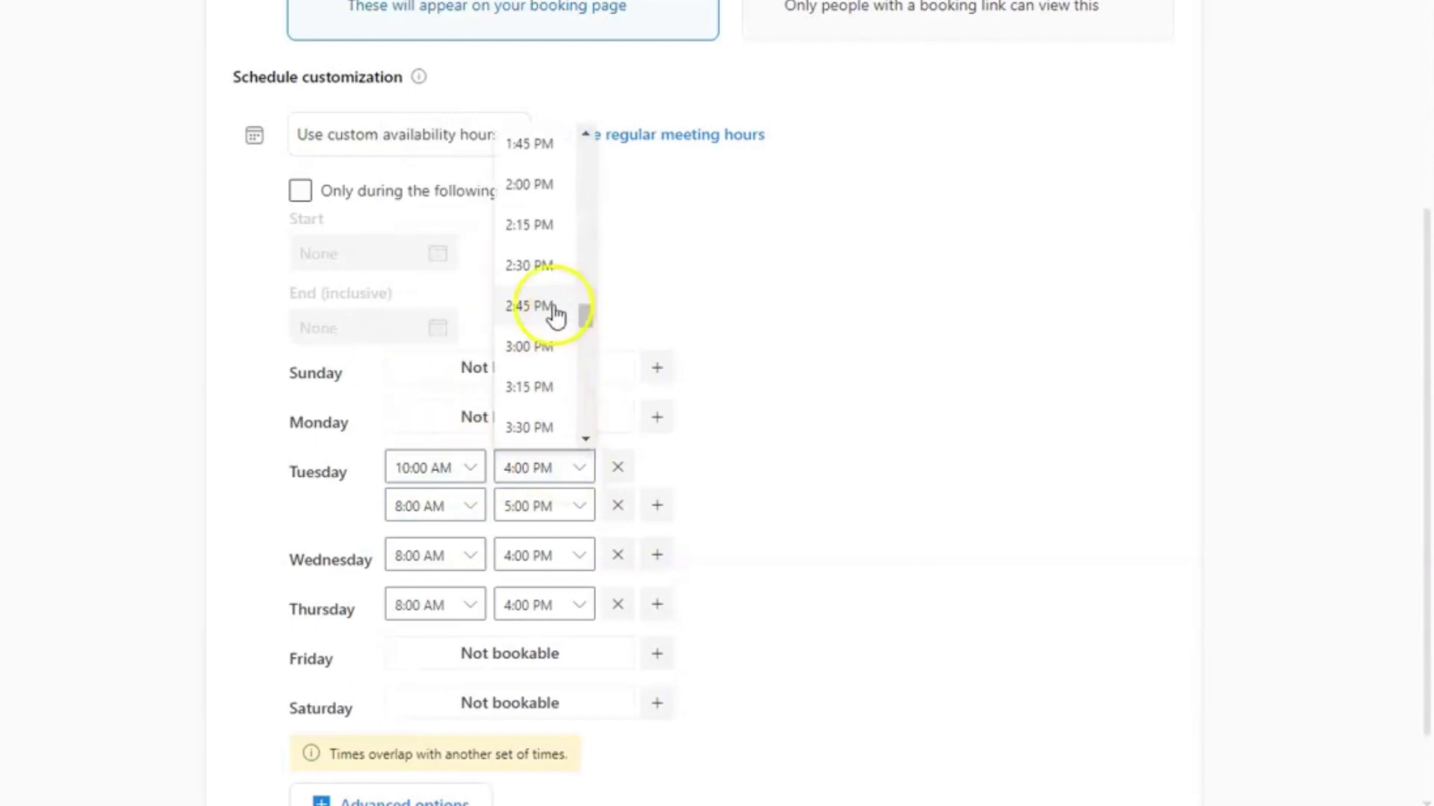
pyautogui.scroll(5, 562, 302)
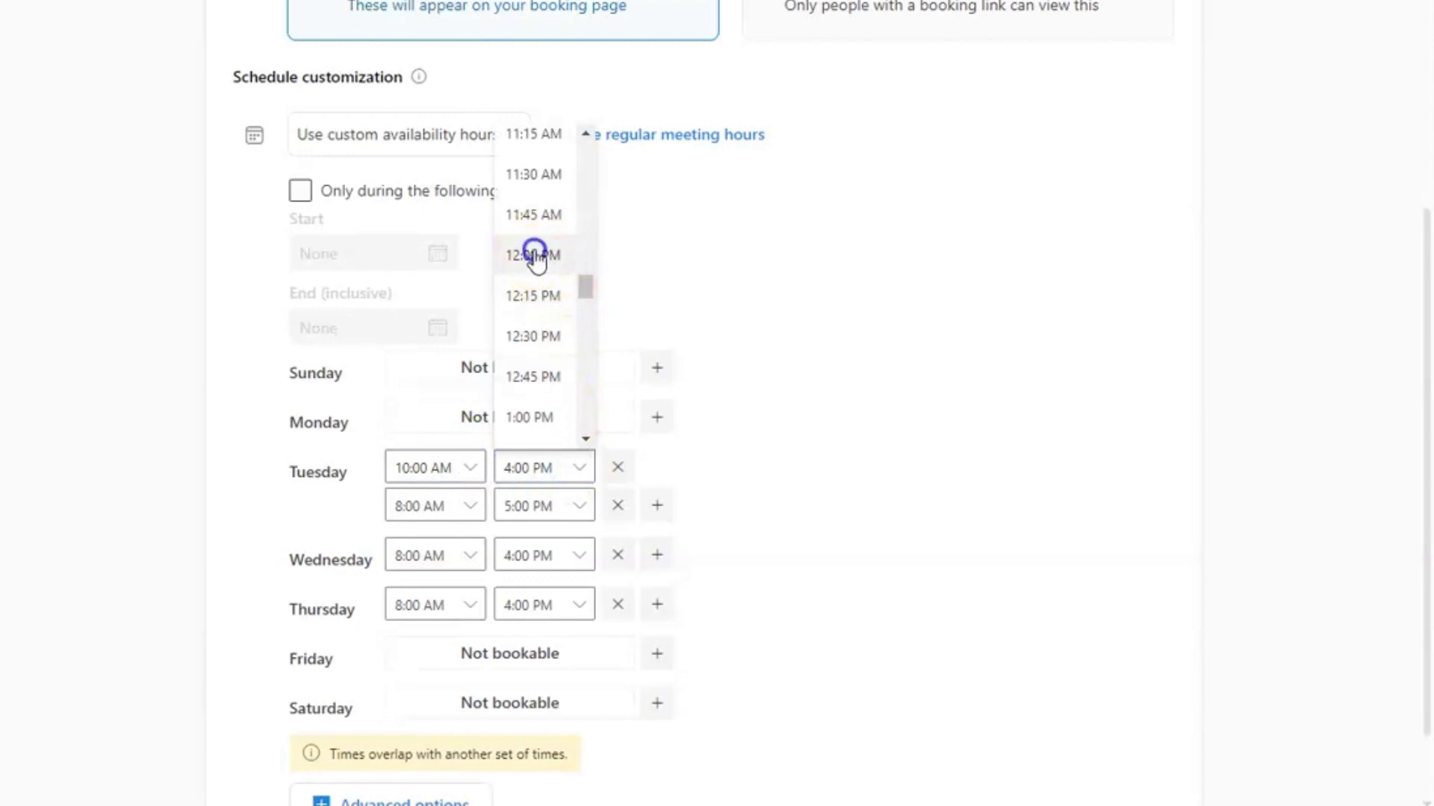
pyautogui.click(534, 251)
# Set Tuesday's second slot to 3:00 PM–4:00 PM
pyautogui.click(468, 507)
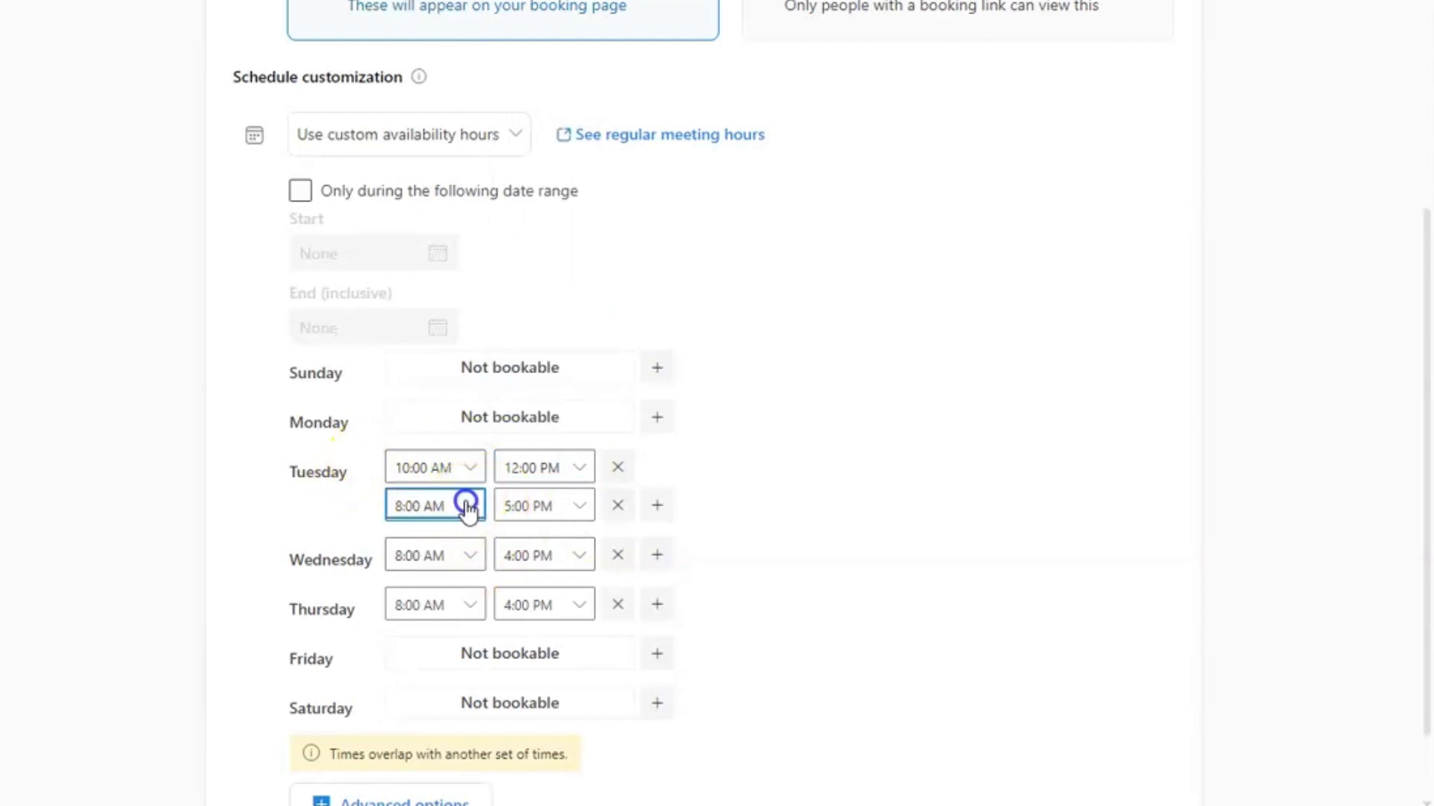
pyautogui.scroll(-3, 451, 396)
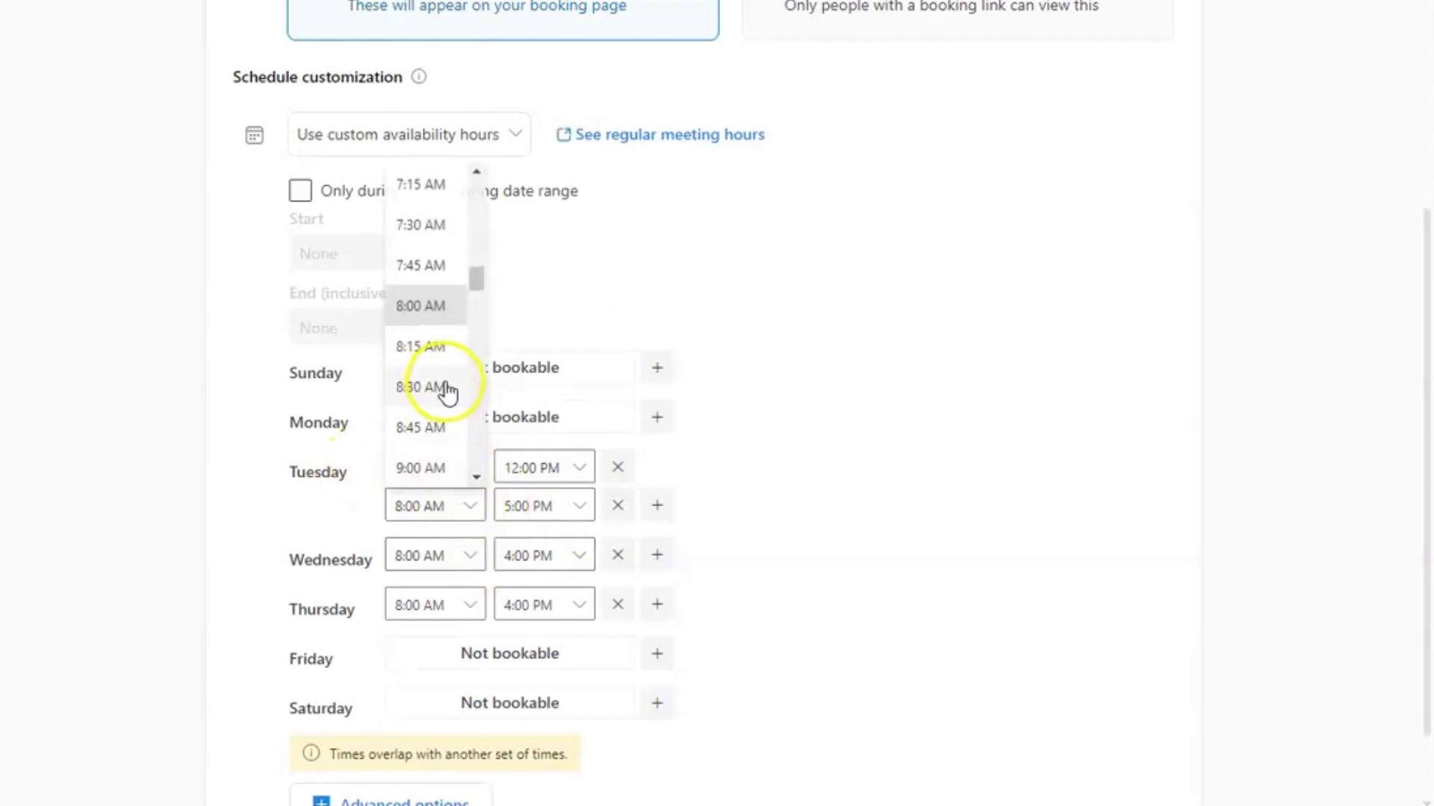
pyautogui.scroll(-8, 448, 418)
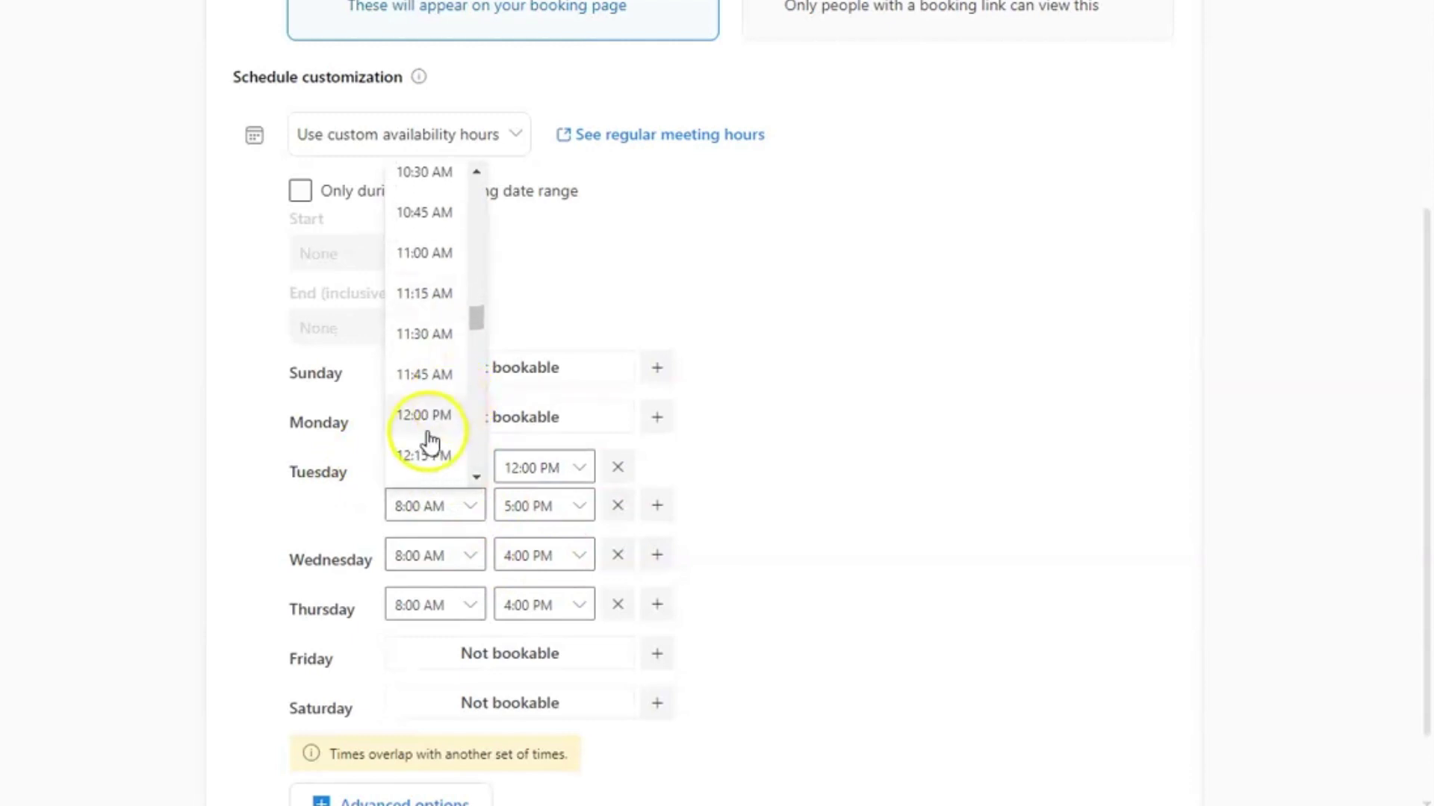
pyautogui.scroll(-1, 437, 437)
pyautogui.click(423, 373)
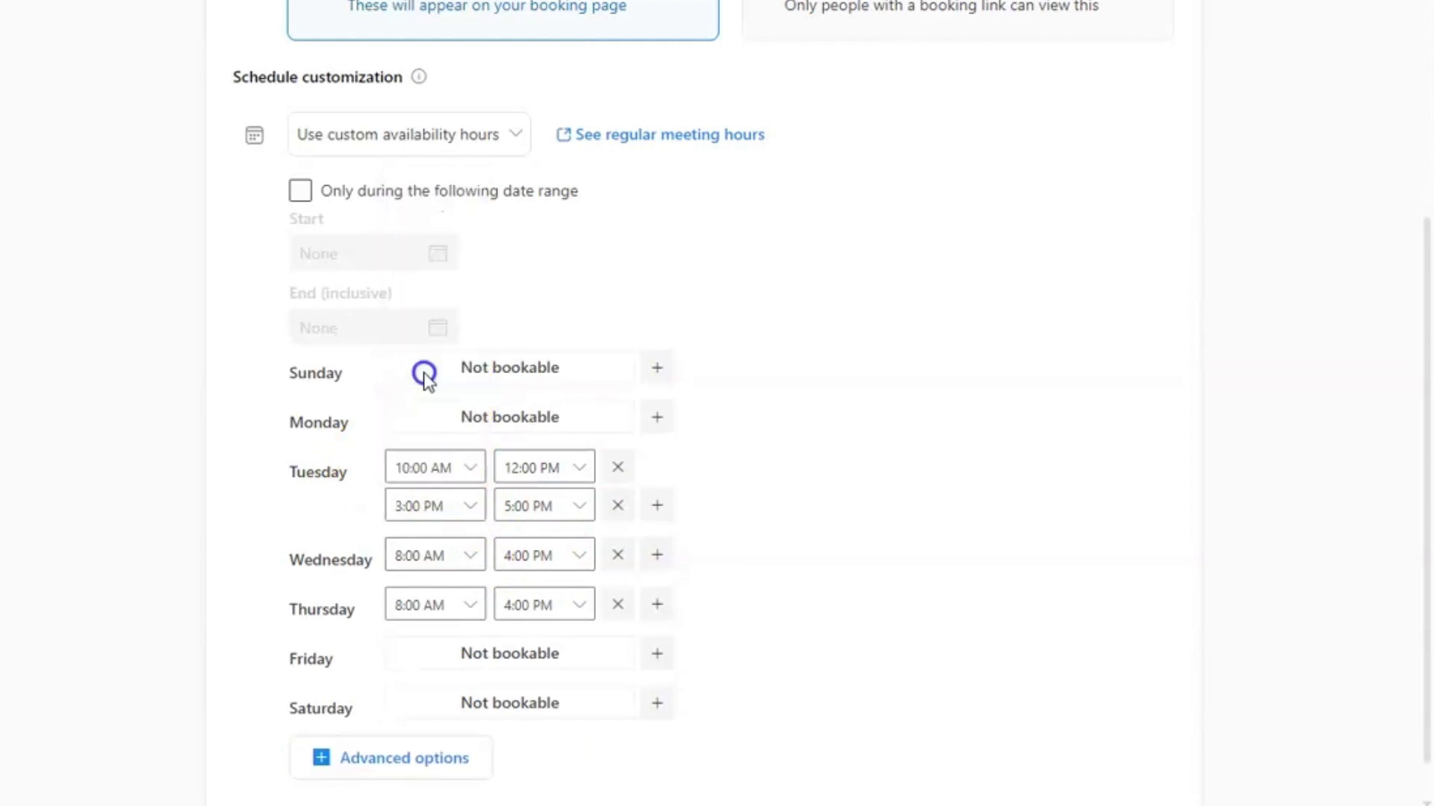
pyautogui.click(586, 509)
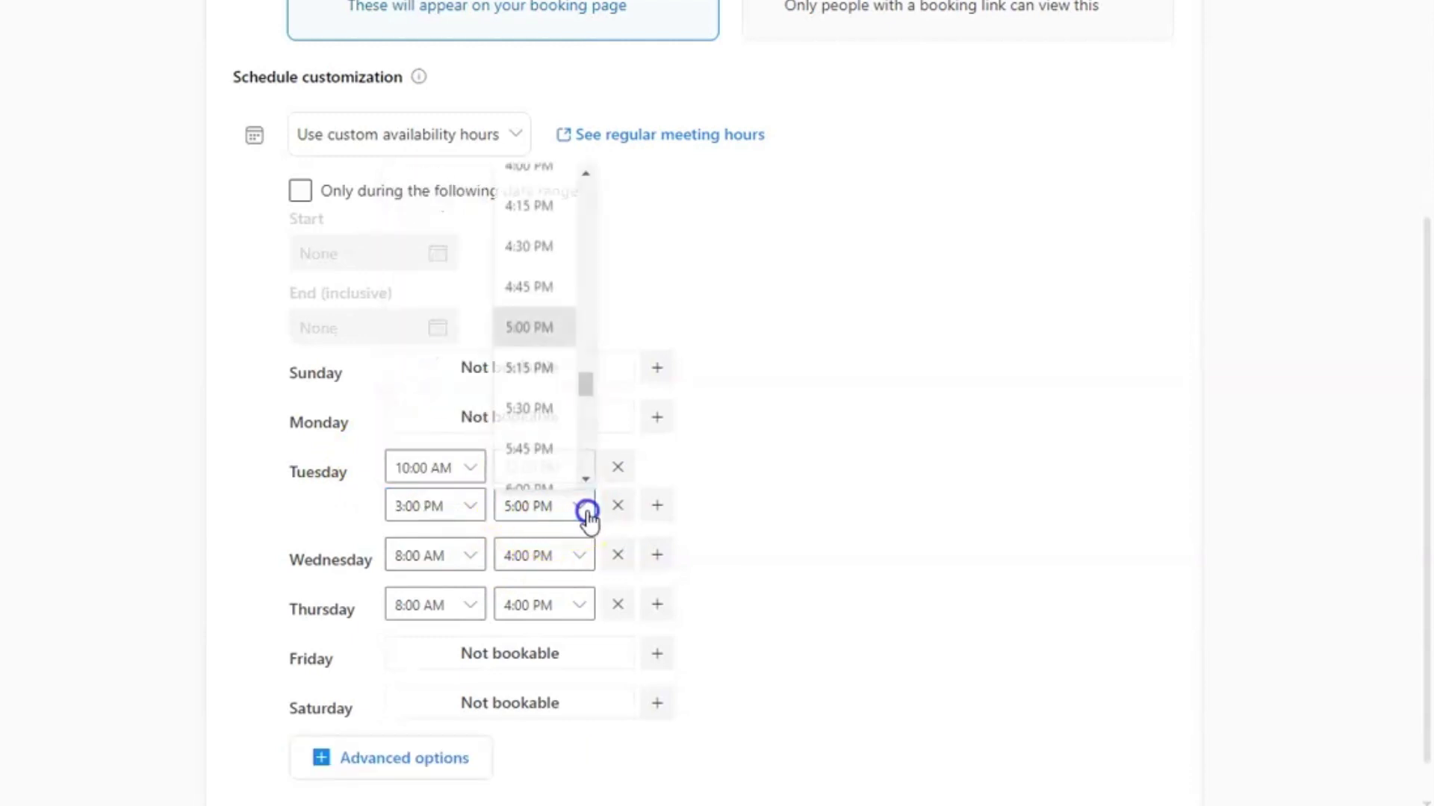
pyautogui.scroll(1, 552, 228)
pyautogui.click(530, 224)
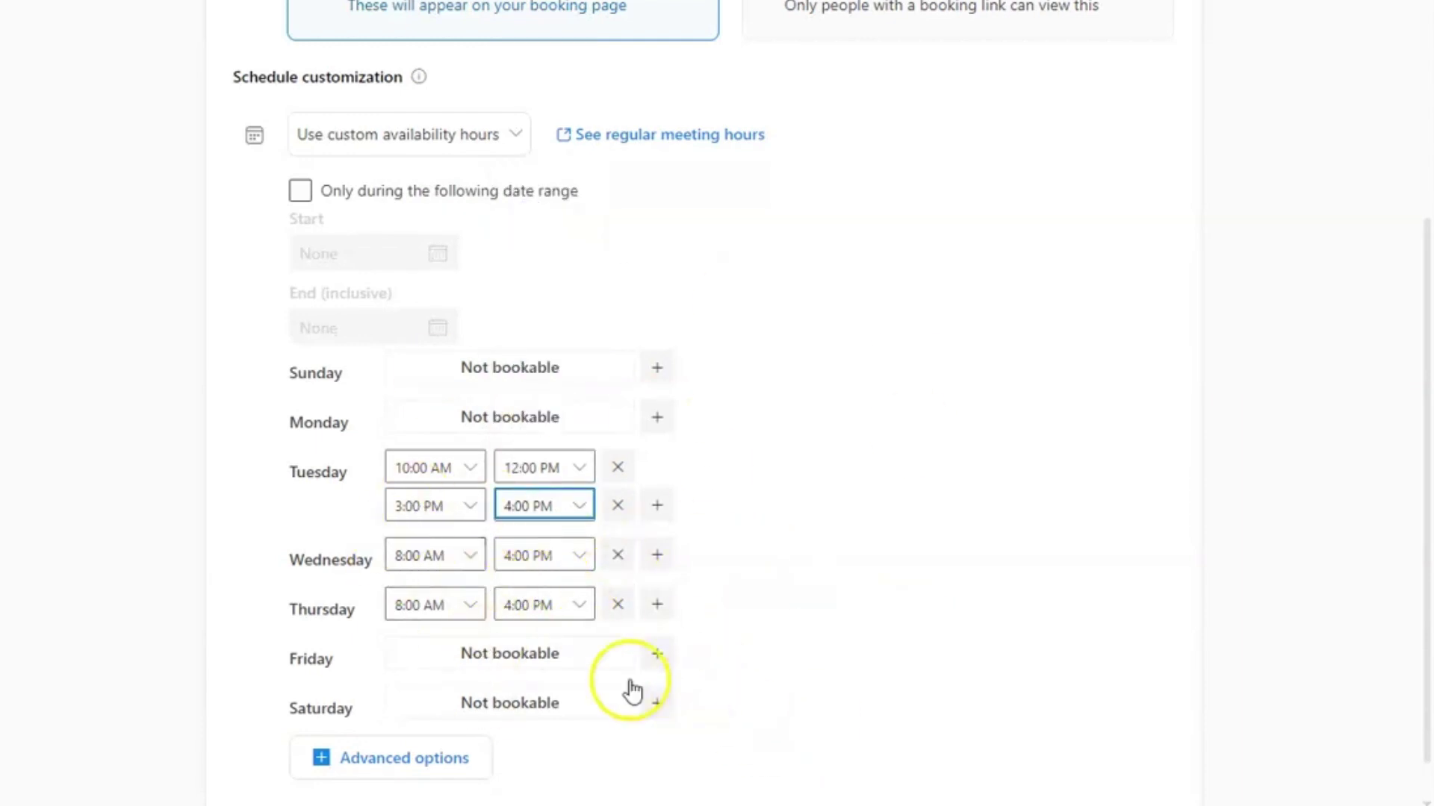
pyautogui.scroll(-1, 762, 594)
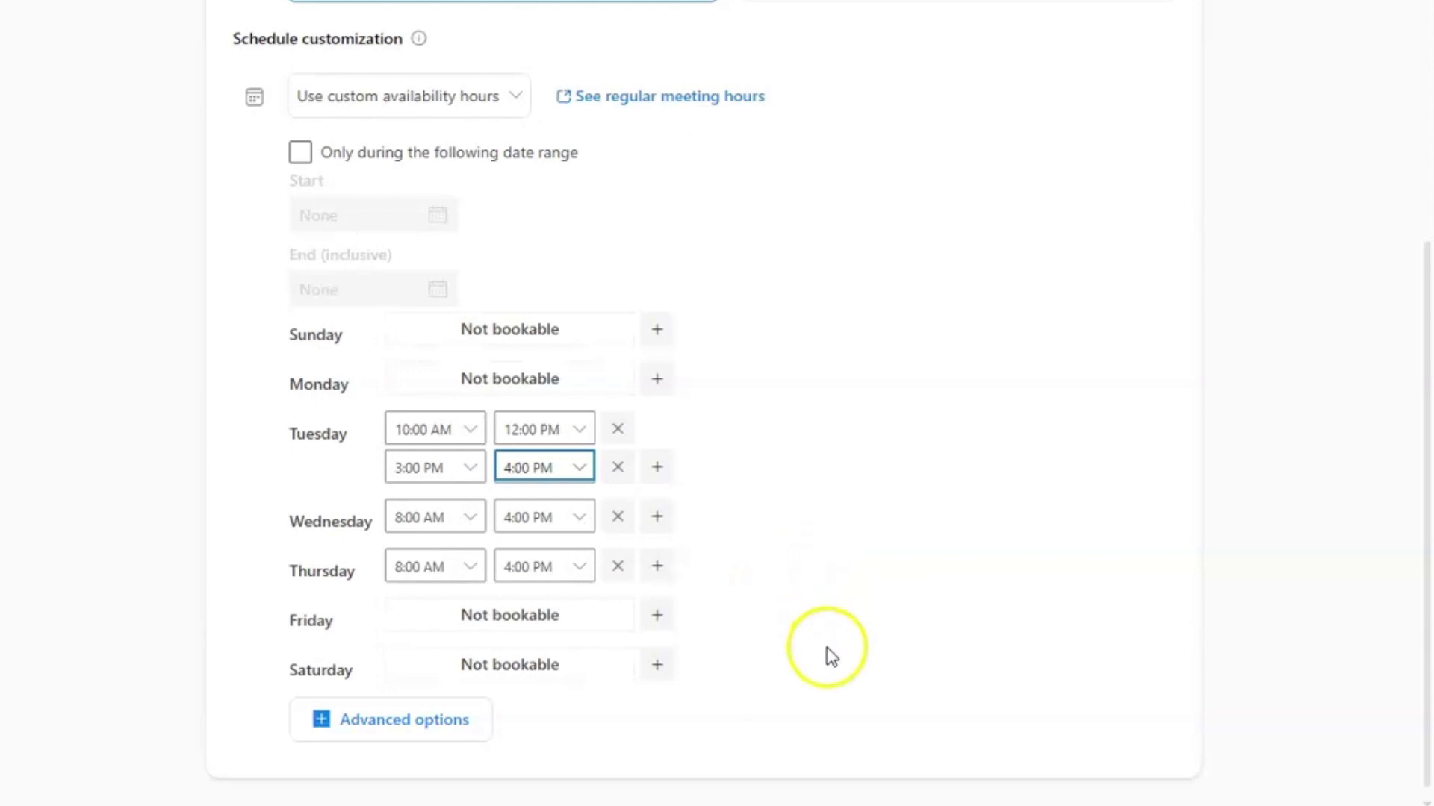
# Set 15 mins buffers before and after meetings and a 1 day minimum lead time
pyautogui.click(376, 732)
pyautogui.scroll(-5, 851, 653)
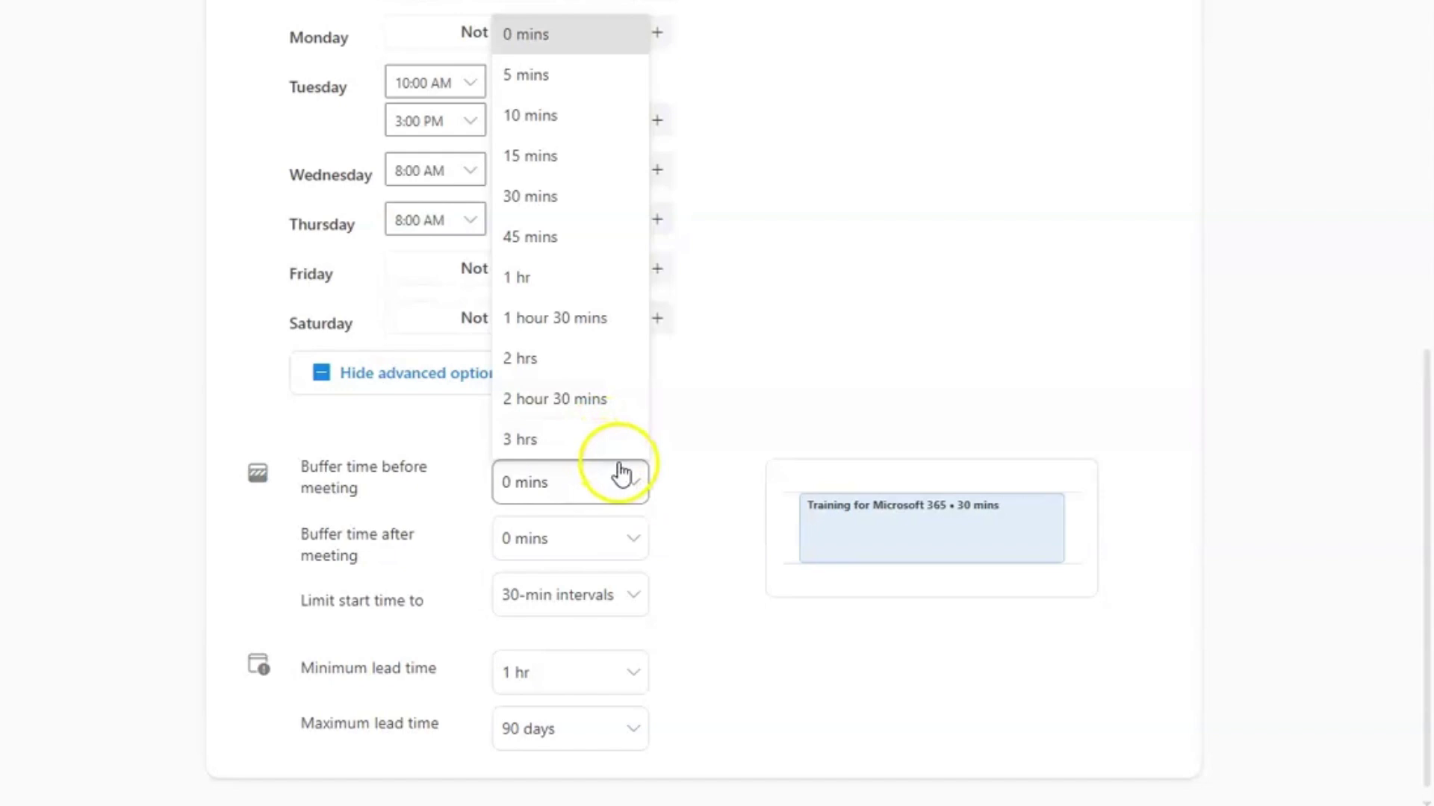
pyautogui.click(584, 160)
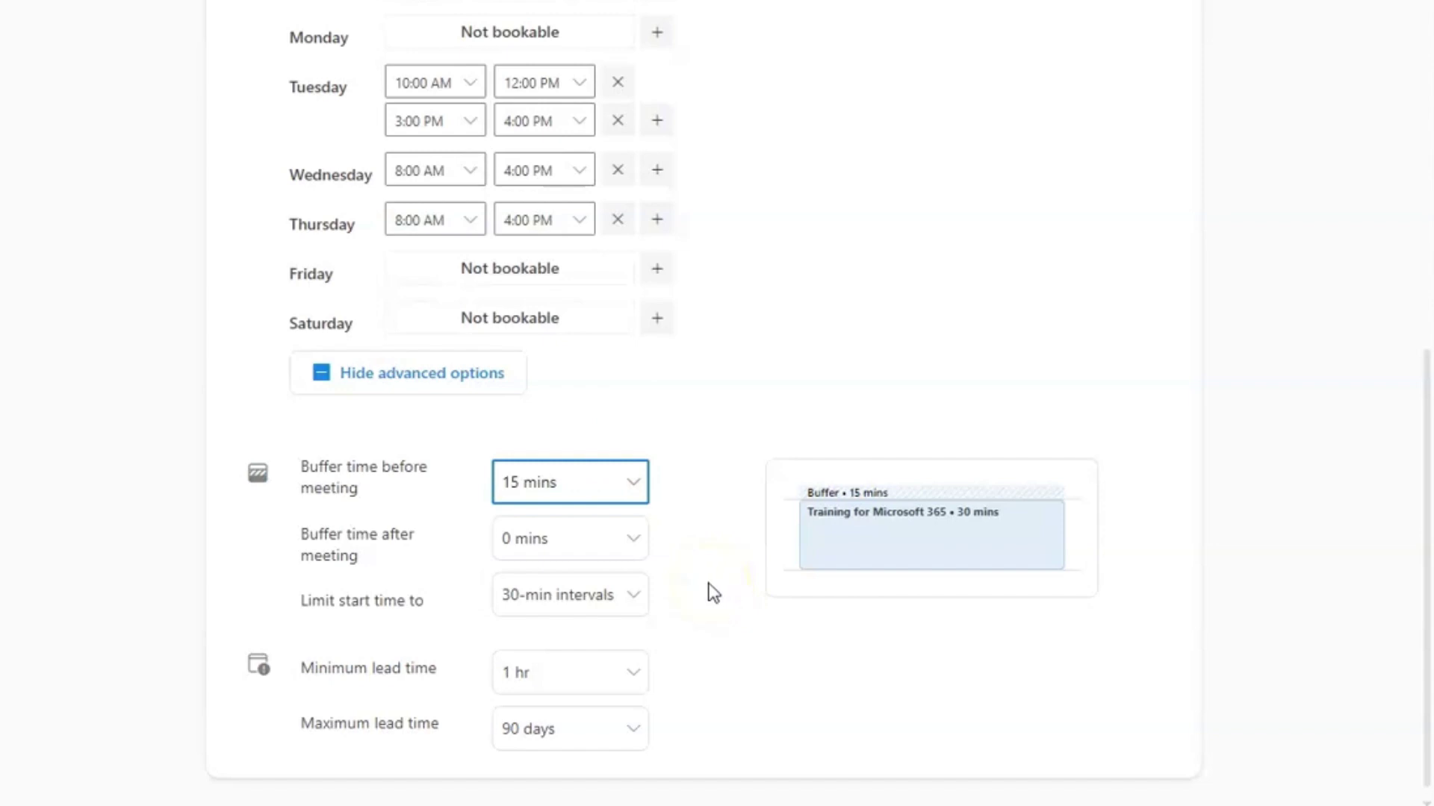
pyautogui.click(625, 541)
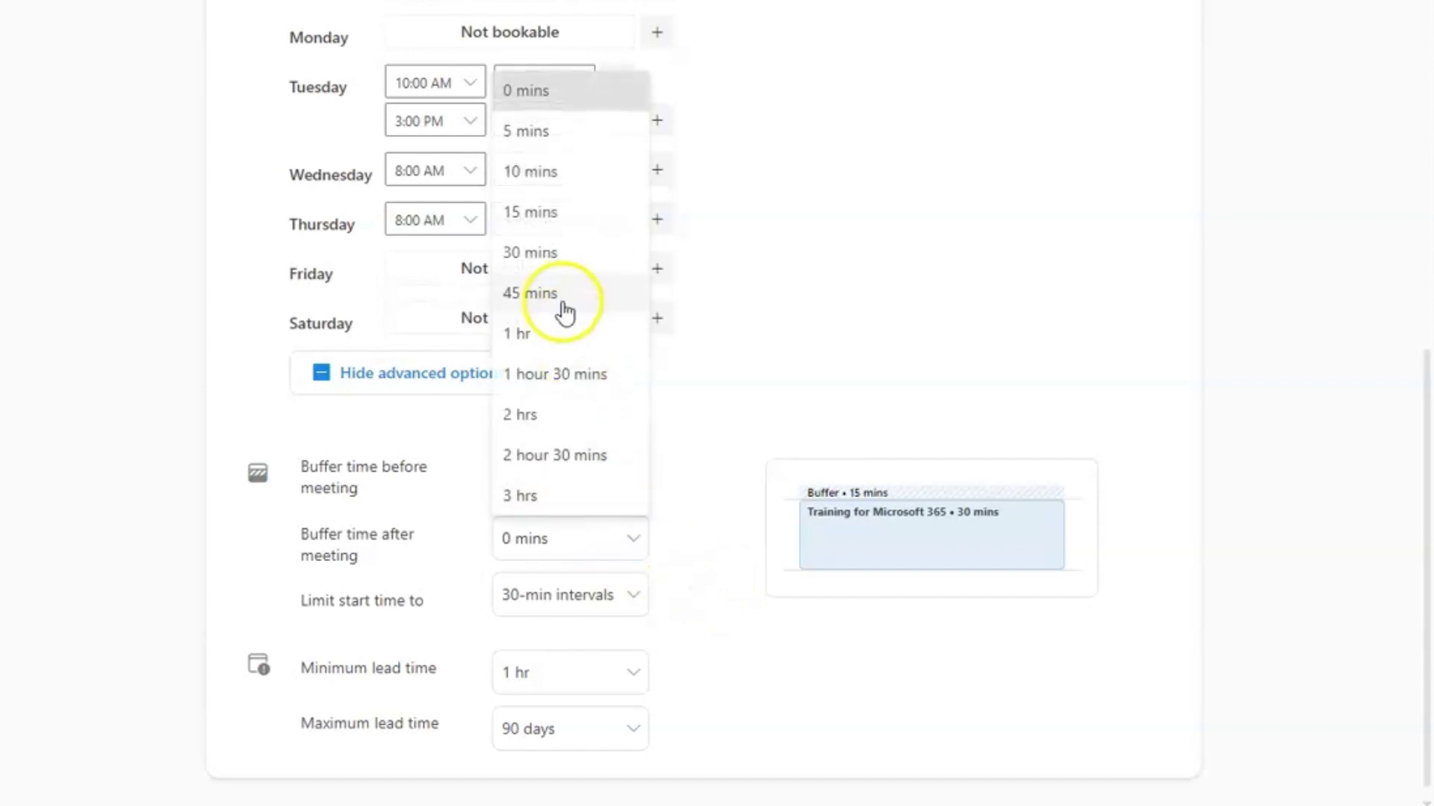
pyautogui.click(568, 218)
pyautogui.press('Tab')
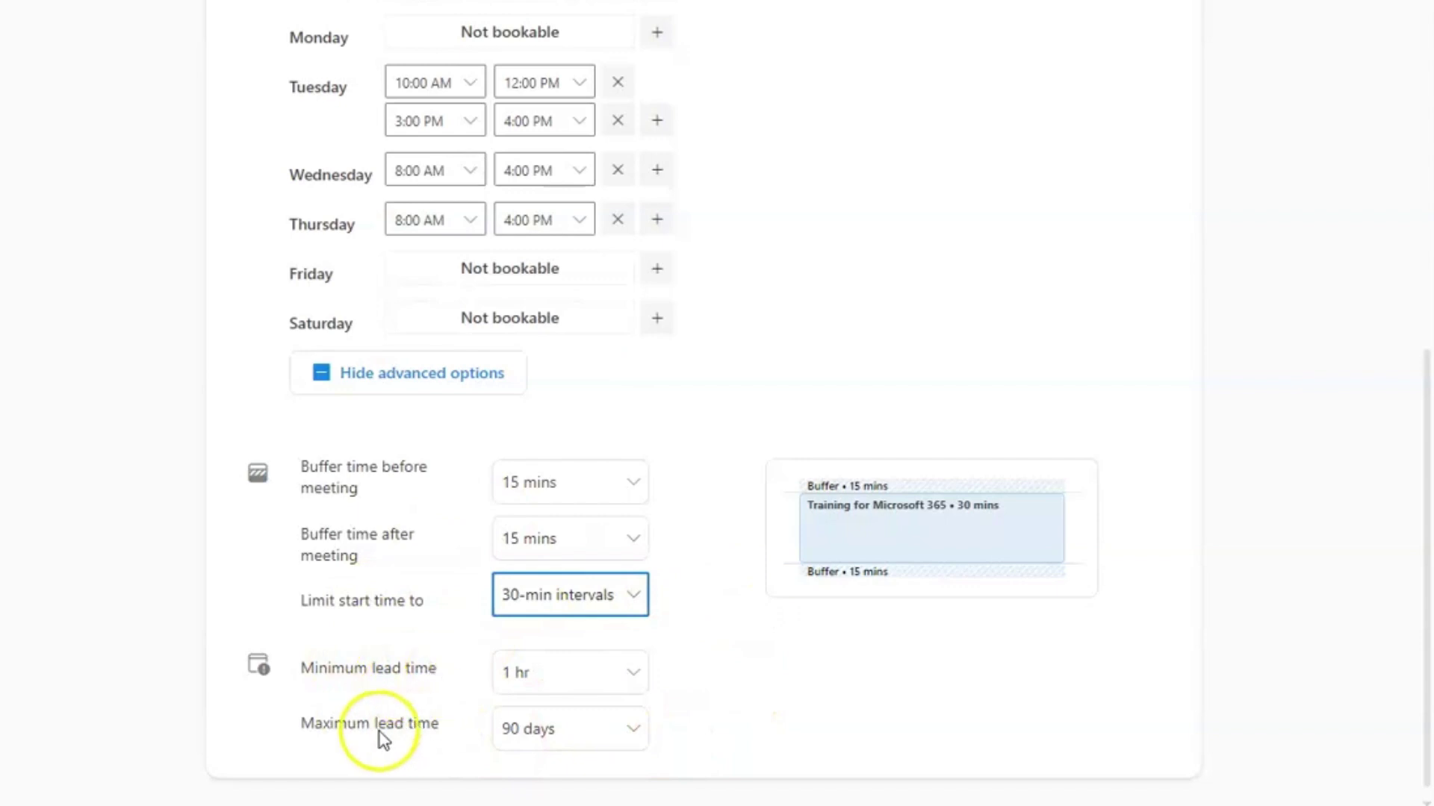
pyautogui.click(635, 680)
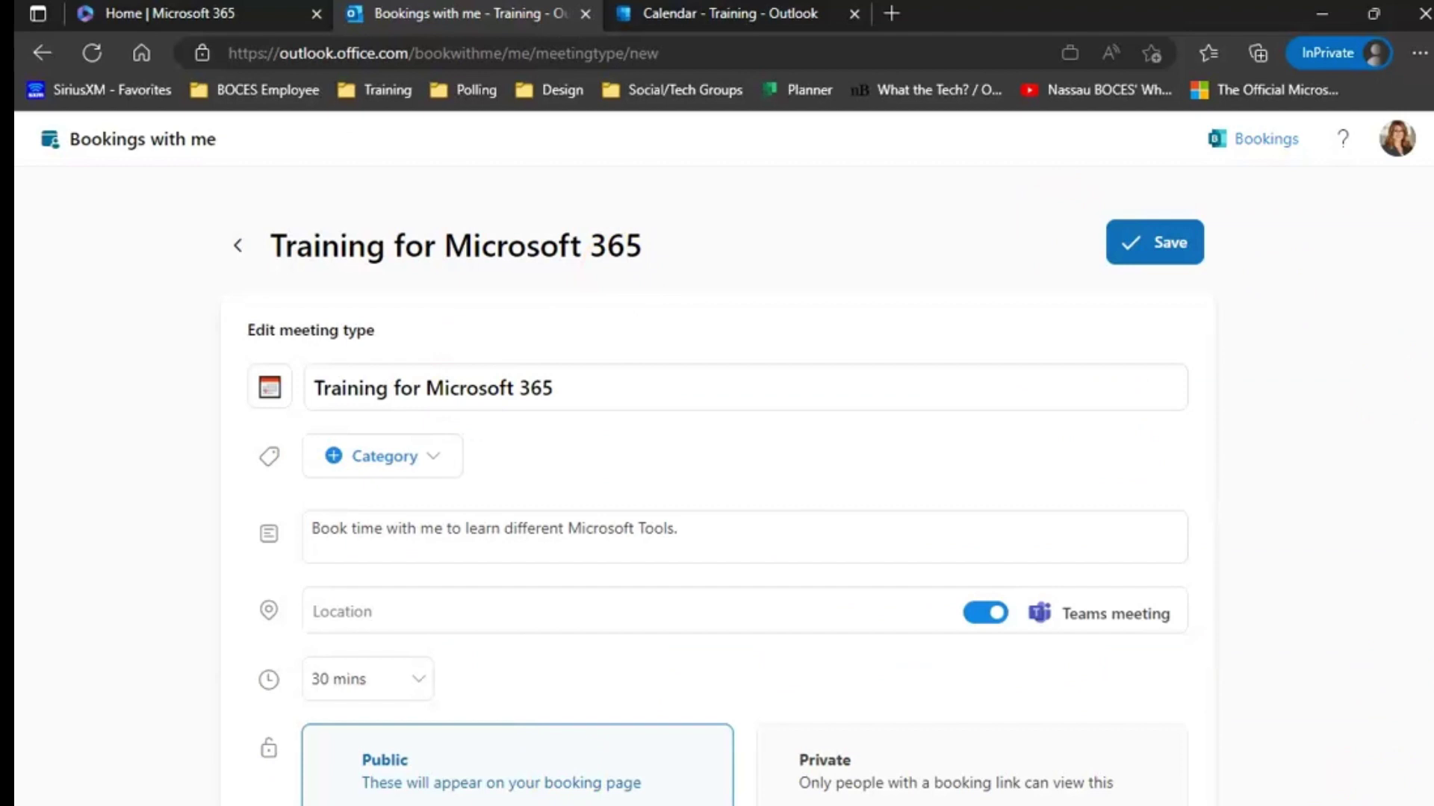
# Save the Training for Microsoft 365 meeting type
pyautogui.click(1169, 246)
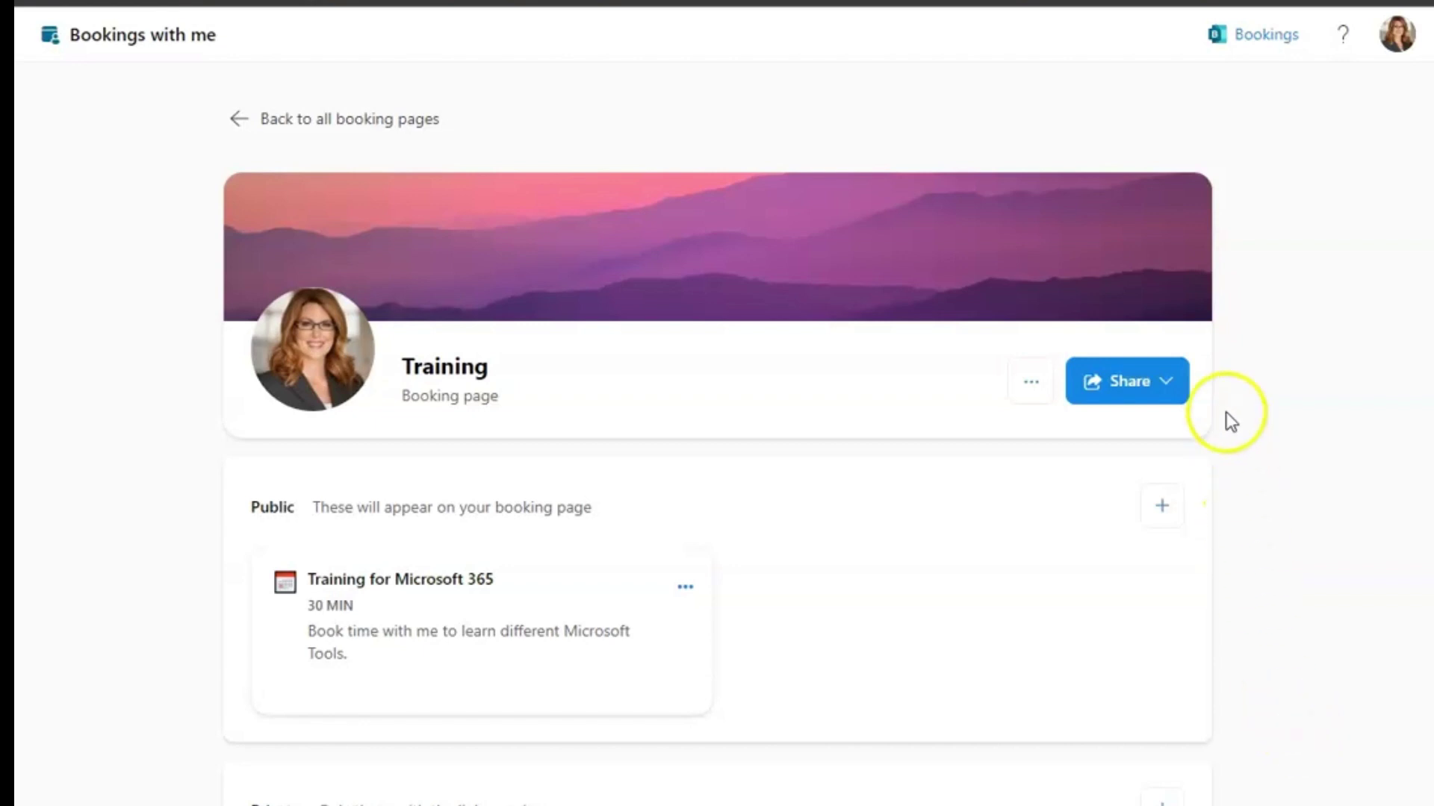
# Preview the public booking page and bring up available times for Wednesday, June 28
pyautogui.click(1169, 382)
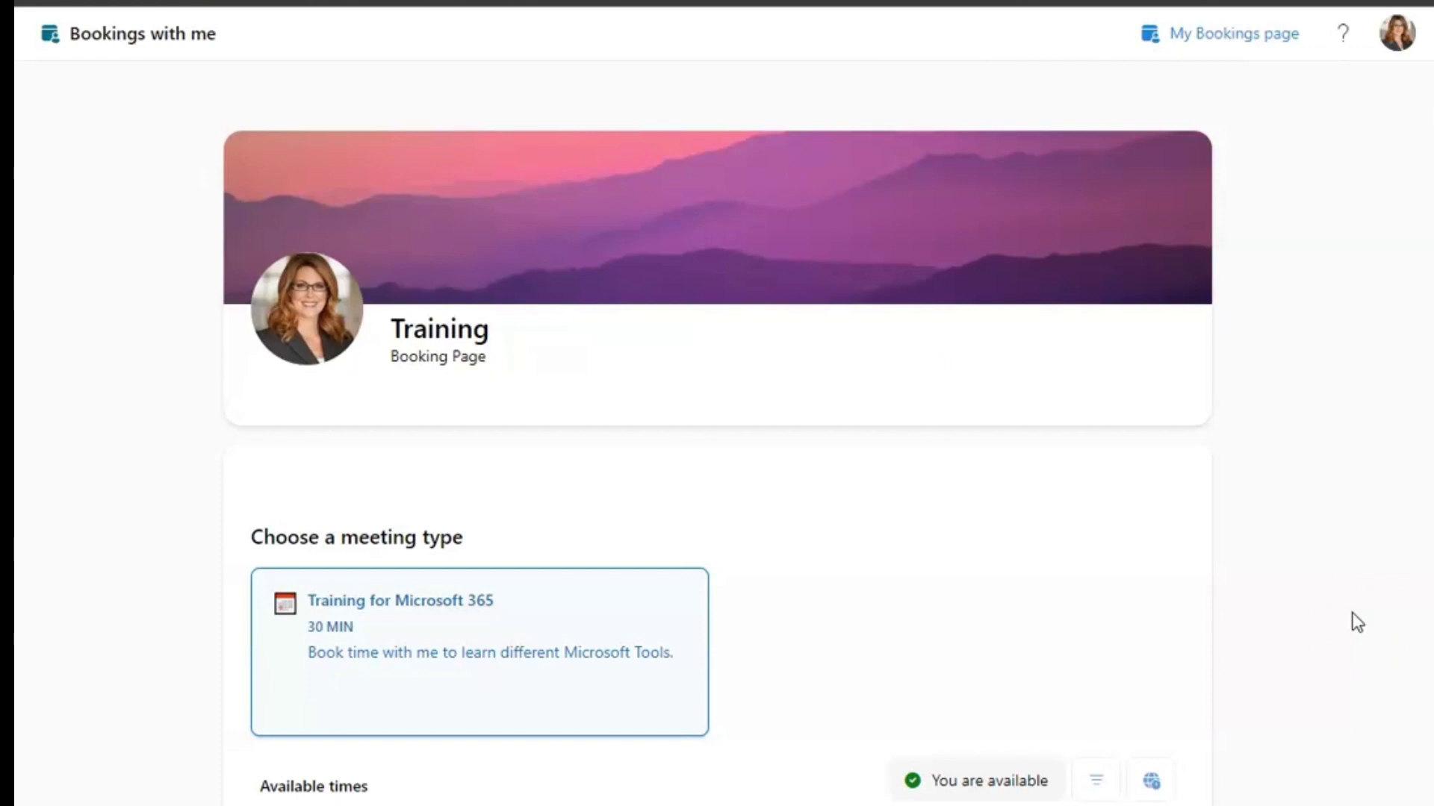
pyautogui.scroll(-2, 1355, 621)
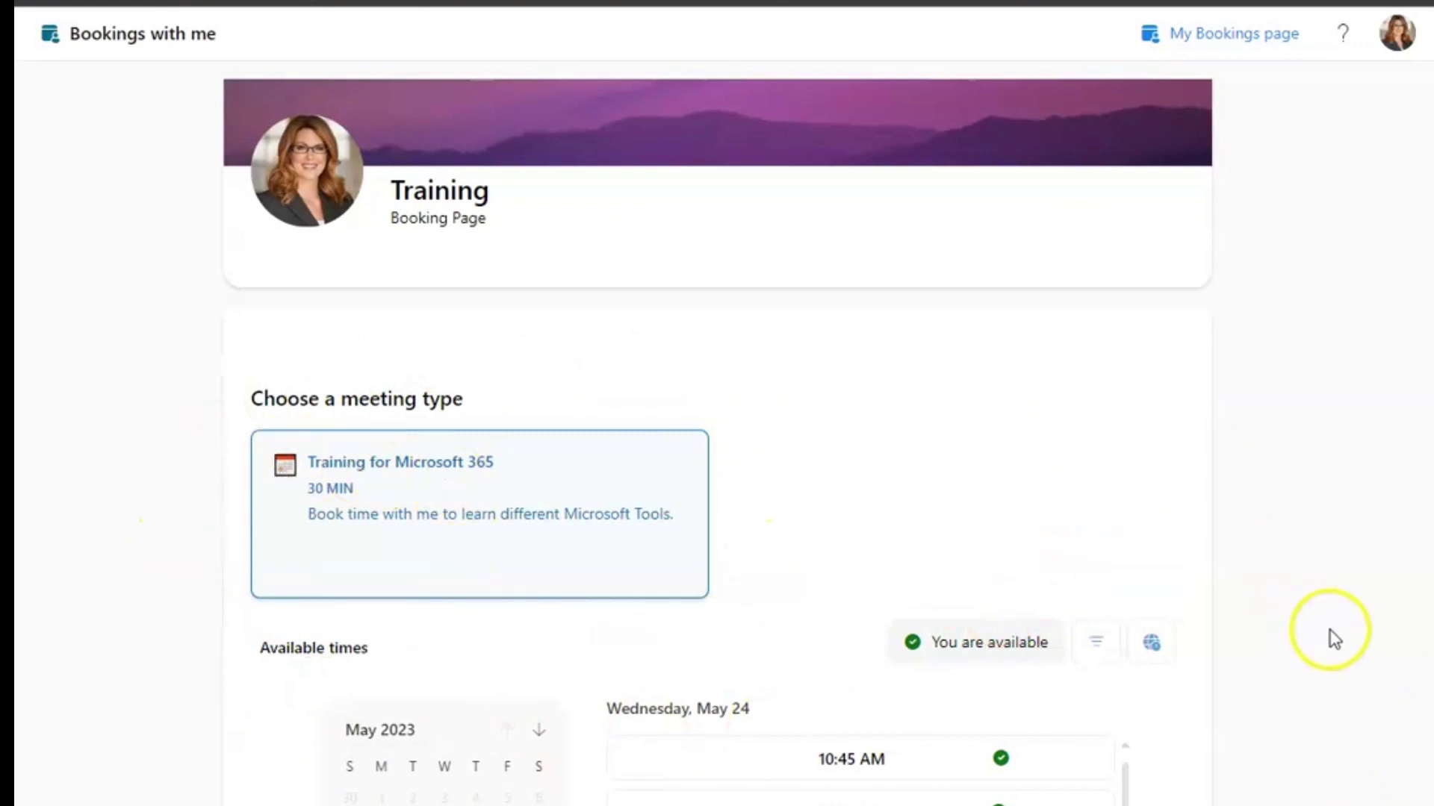
pyautogui.scroll(-3, 1315, 675)
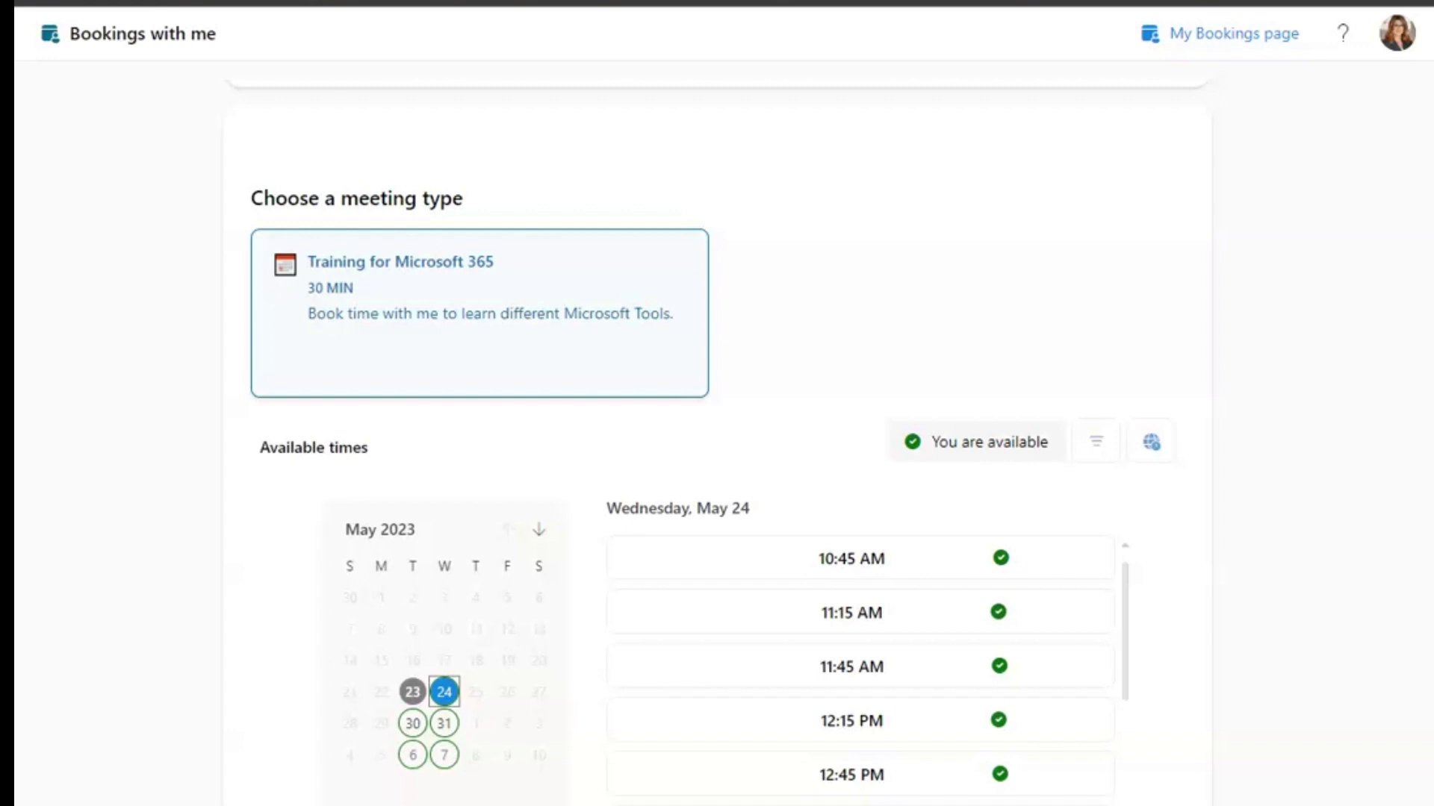
pyautogui.scroll(-3, 1020, 563)
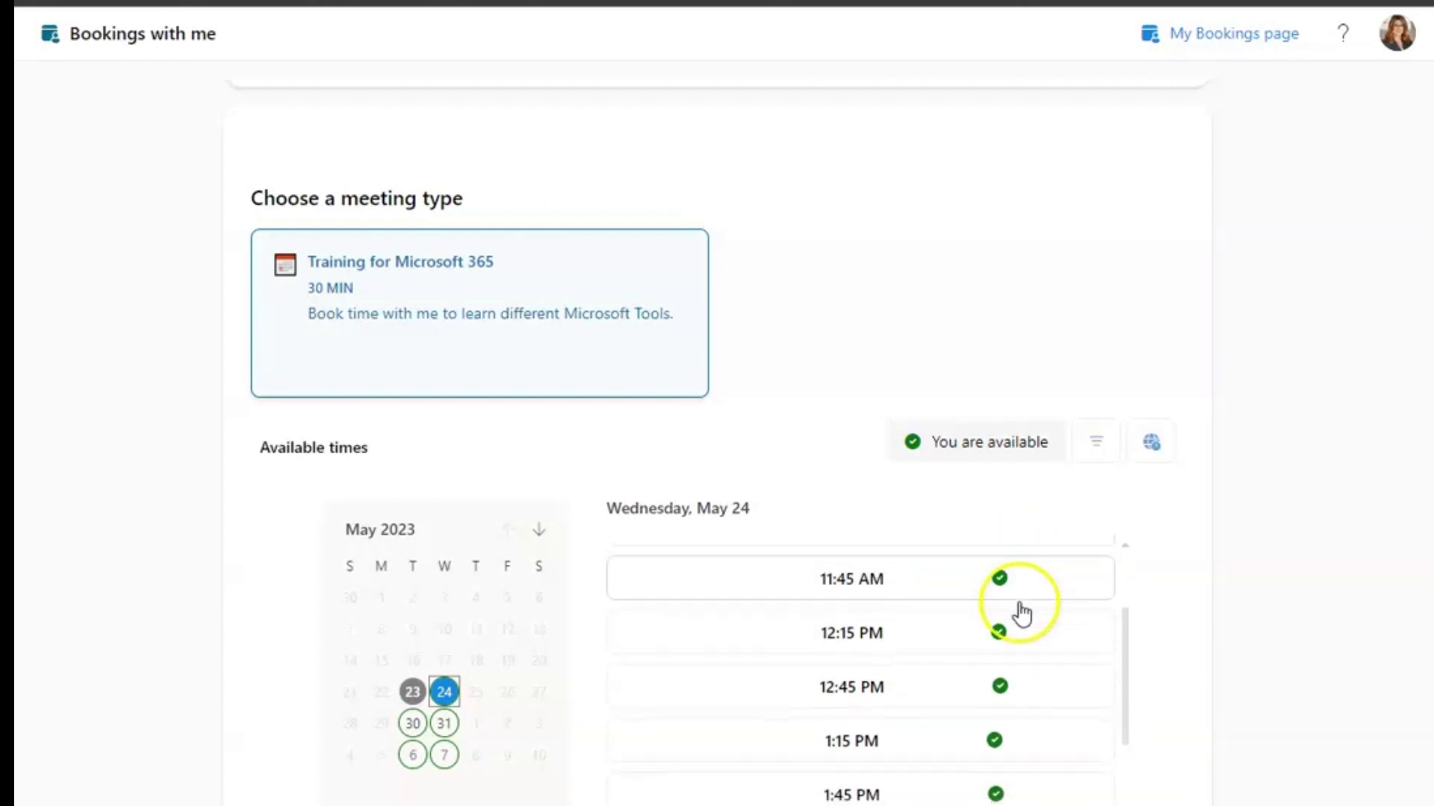
pyautogui.scroll(-1, 1014, 791)
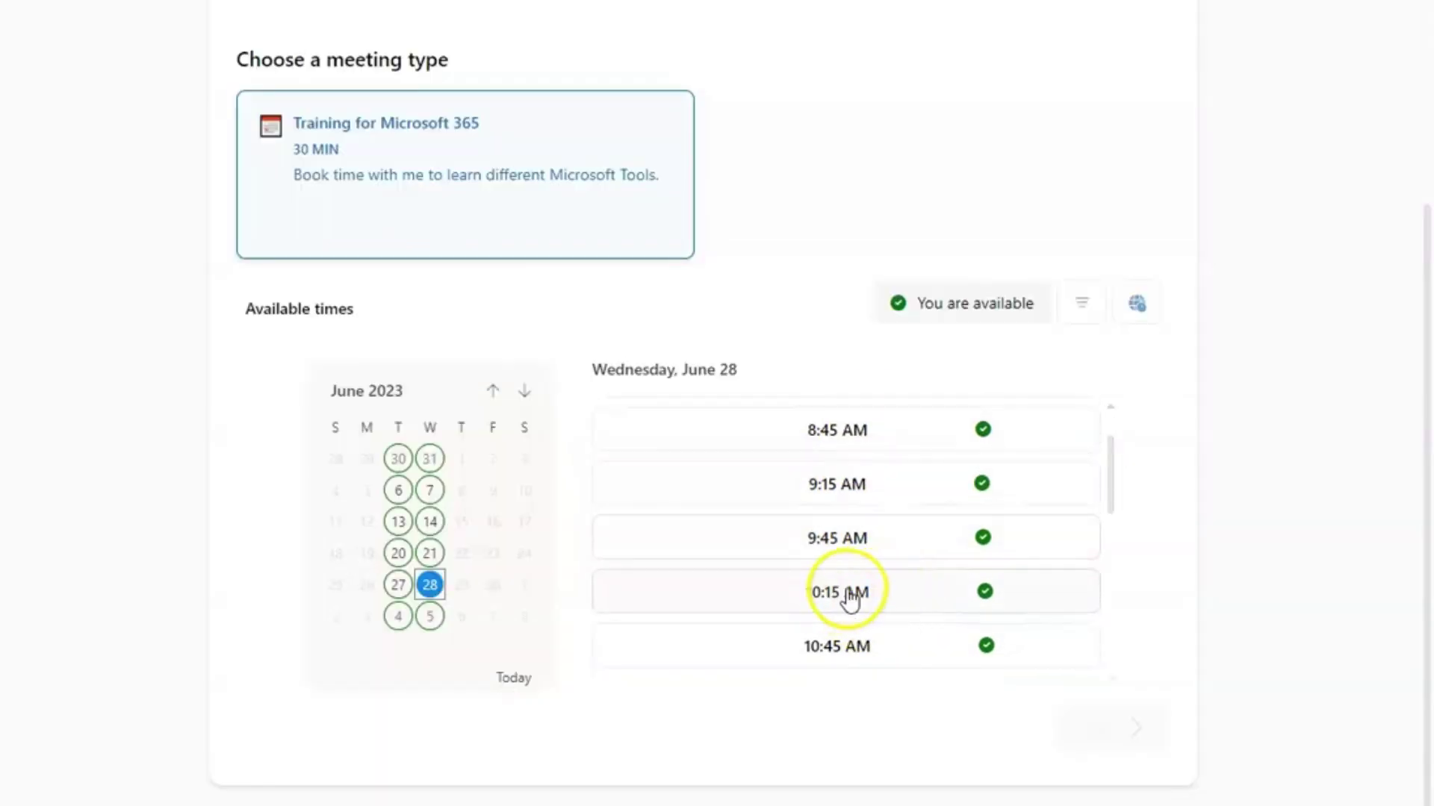
# Start a booking for the 10:15 AM June 28 training slot, try the Notes field, then close the form
pyautogui.click(849, 595)
pyautogui.click(1109, 730)
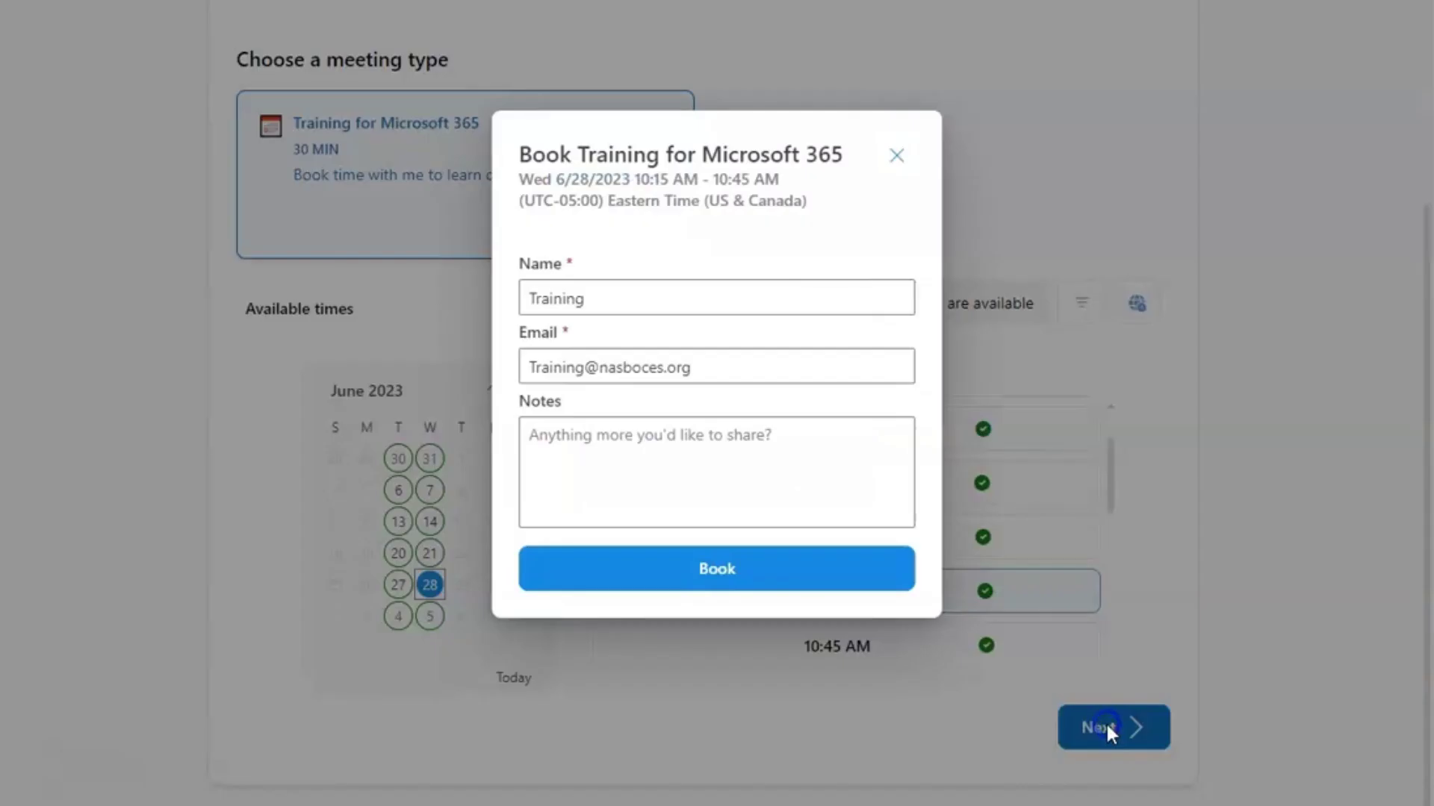
pyautogui.click(564, 451)
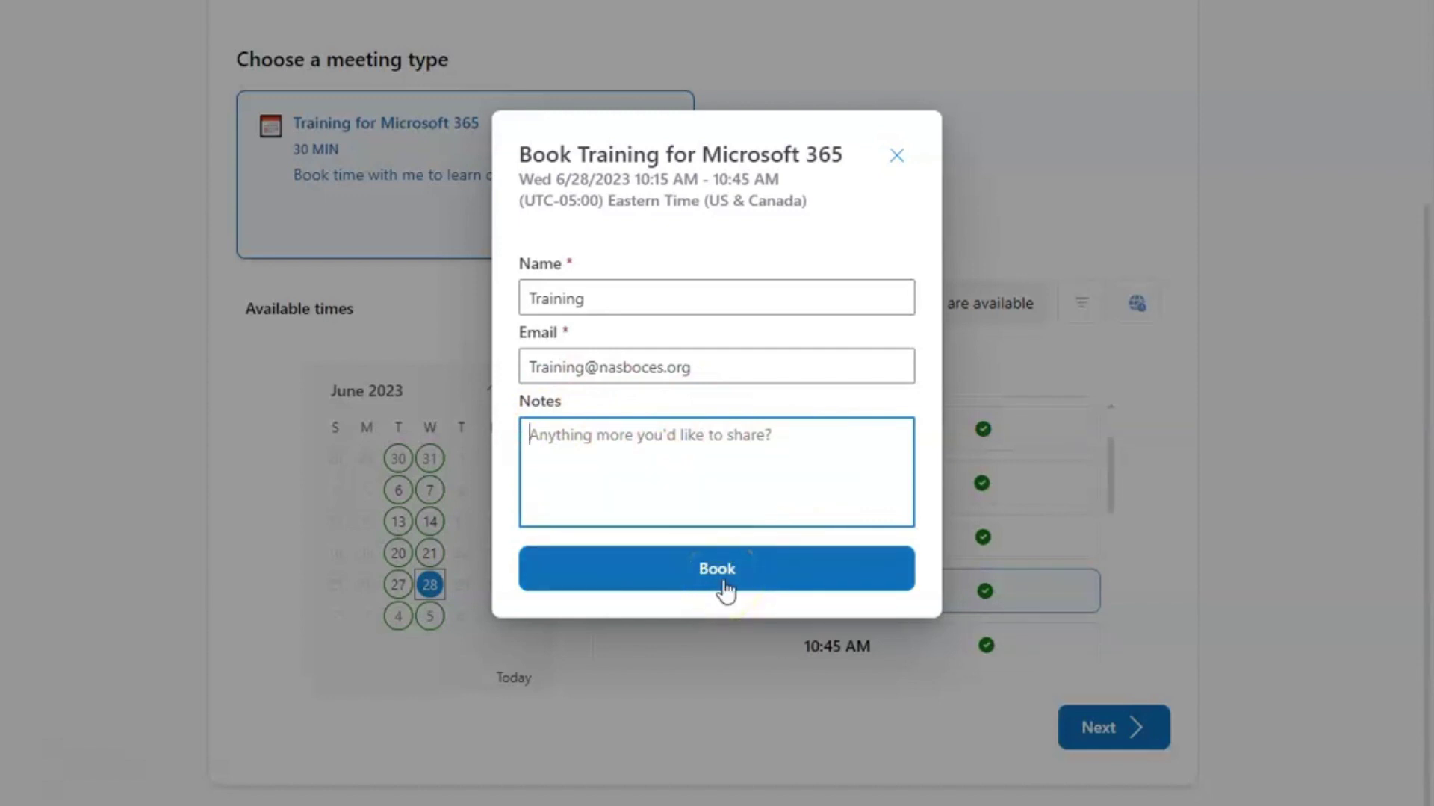
pyautogui.click(899, 155)
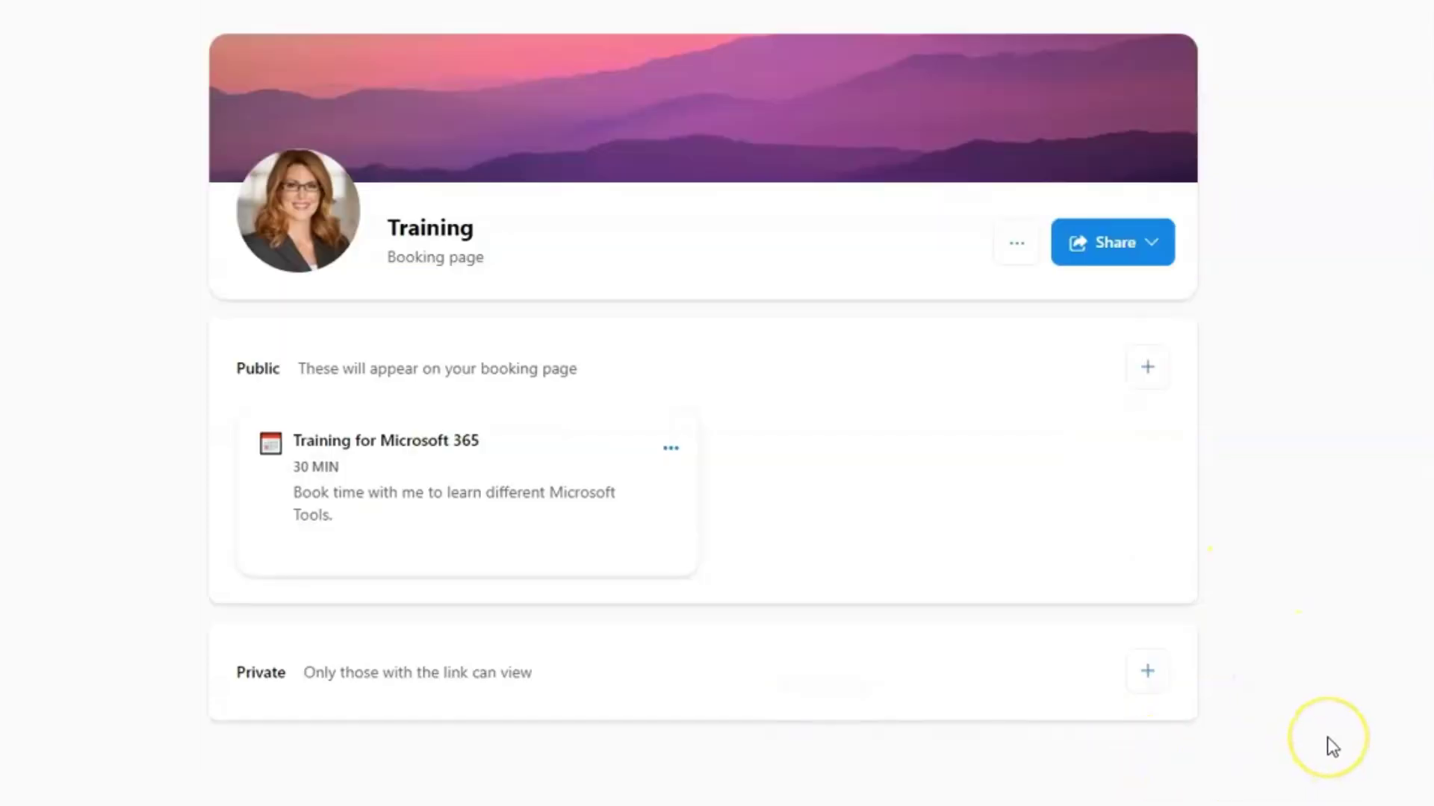
# Check the page's extra options, try the Share via email form, then reopen the Share list
pyautogui.click(1018, 246)
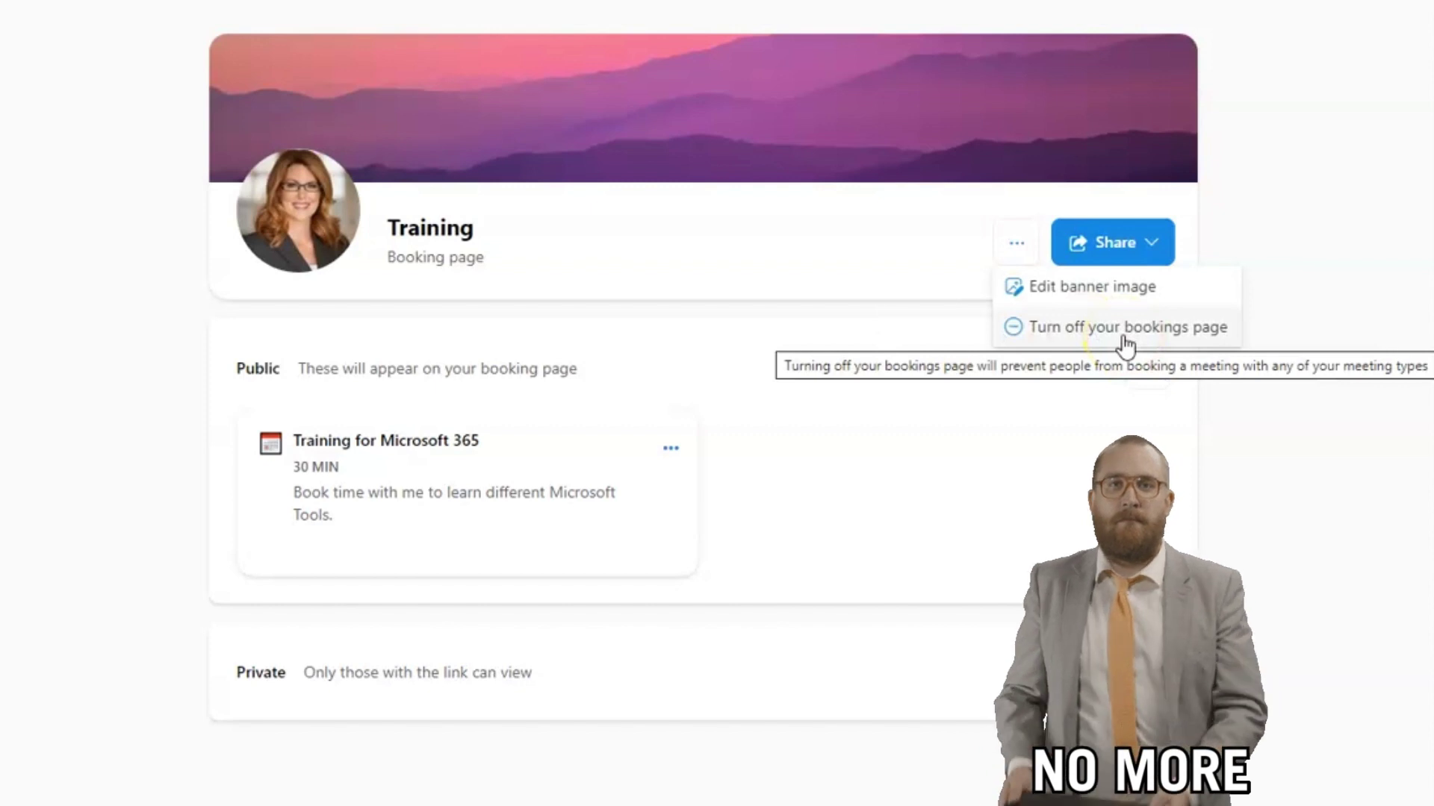
pyautogui.click(1157, 244)
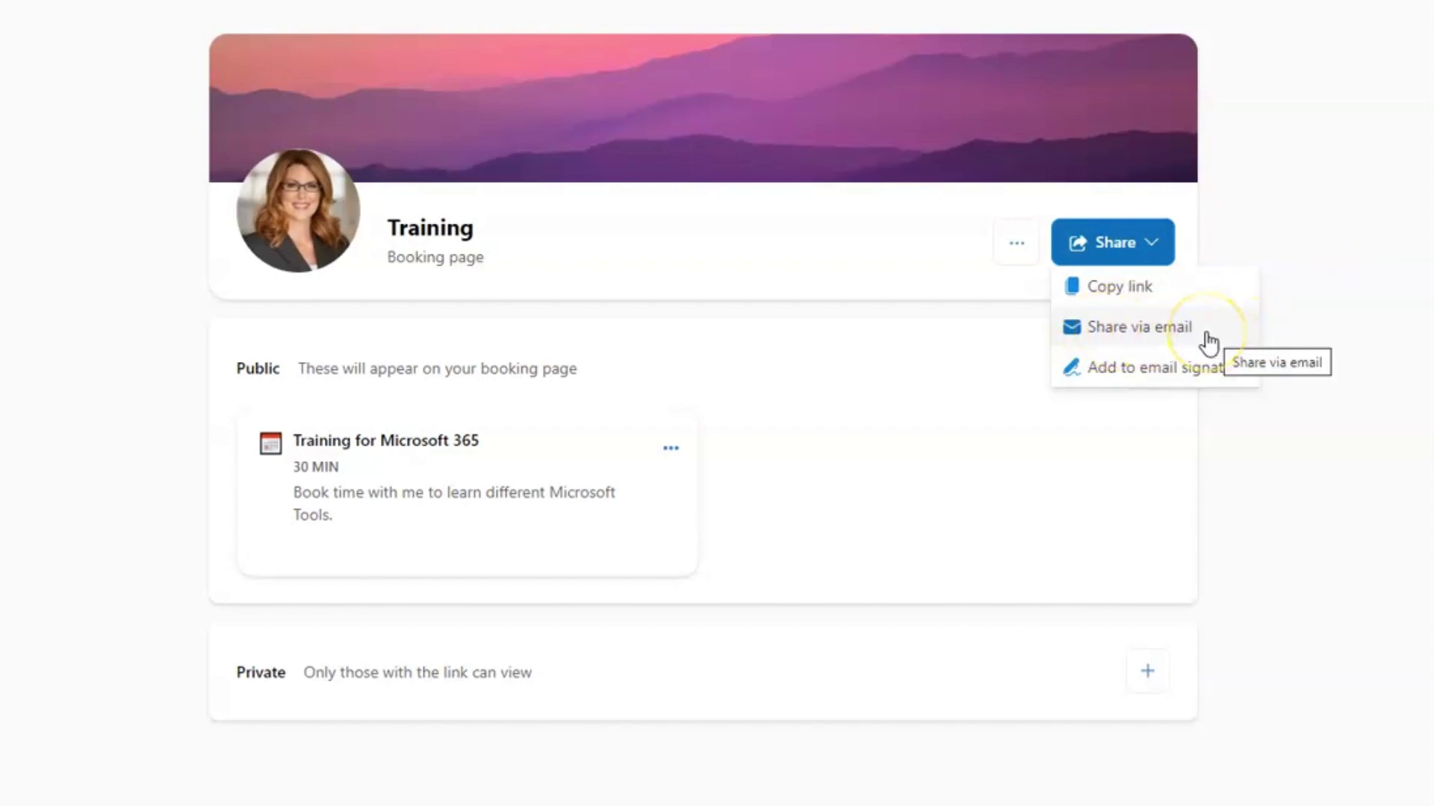
pyautogui.click(1088, 329)
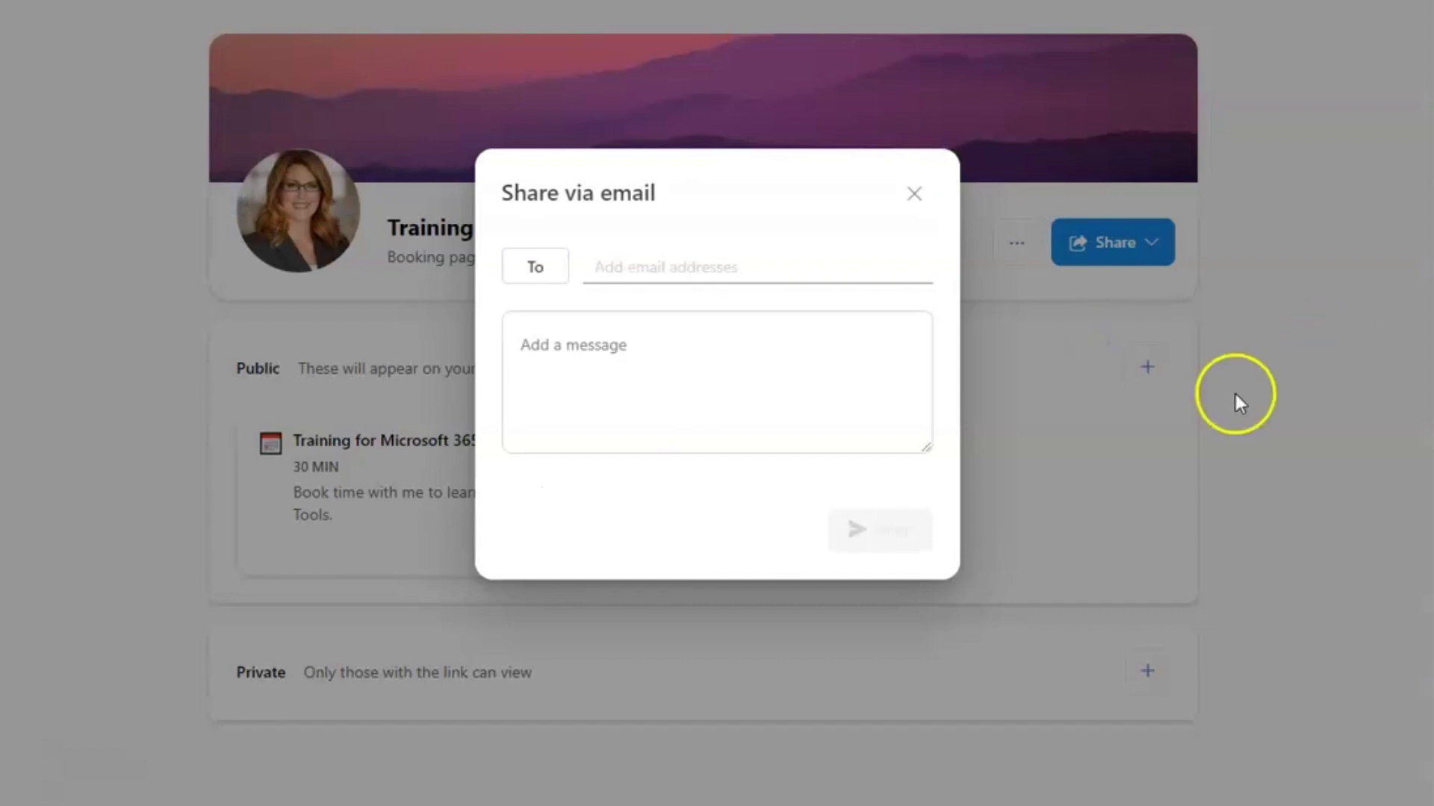
pyautogui.click(638, 268)
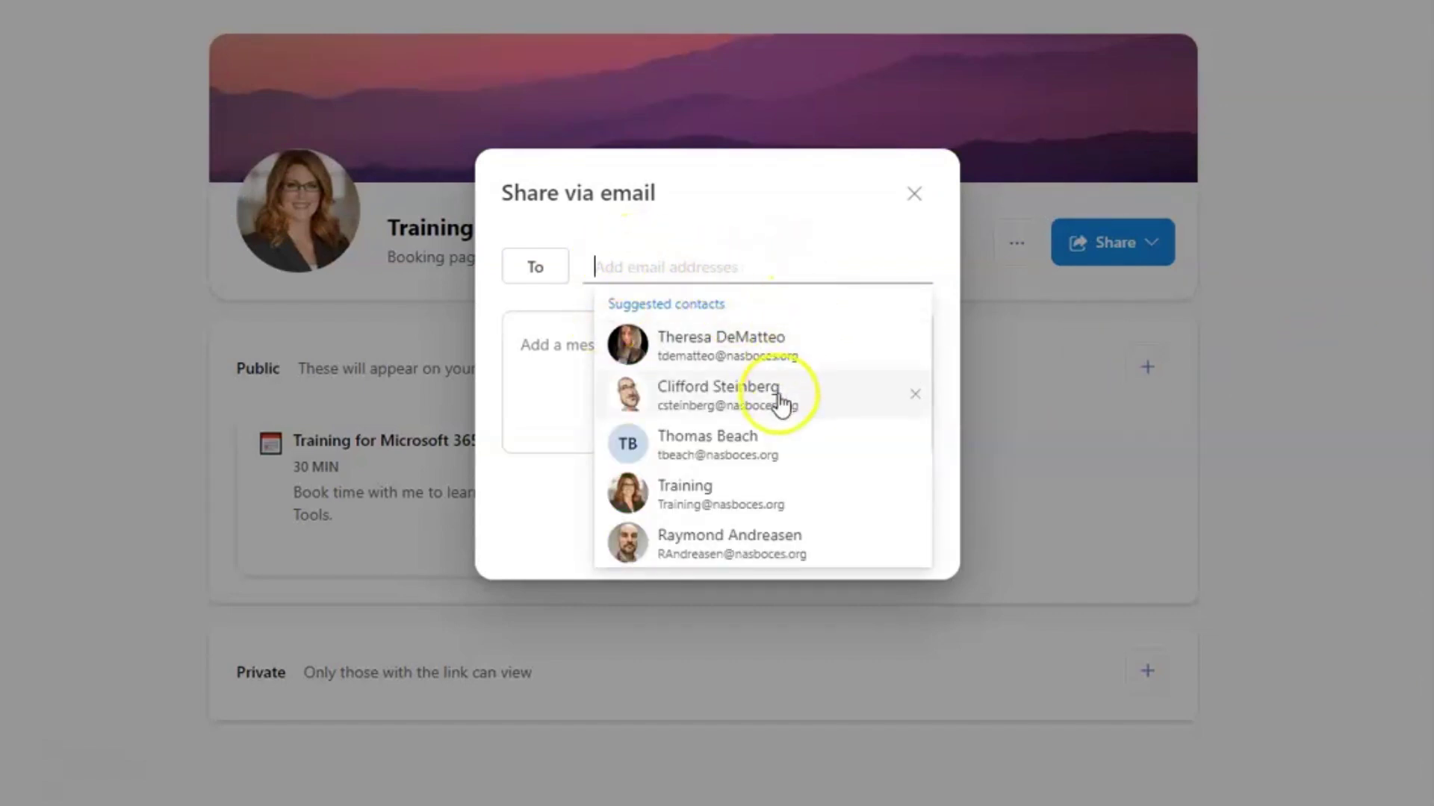
pyautogui.click(573, 368)
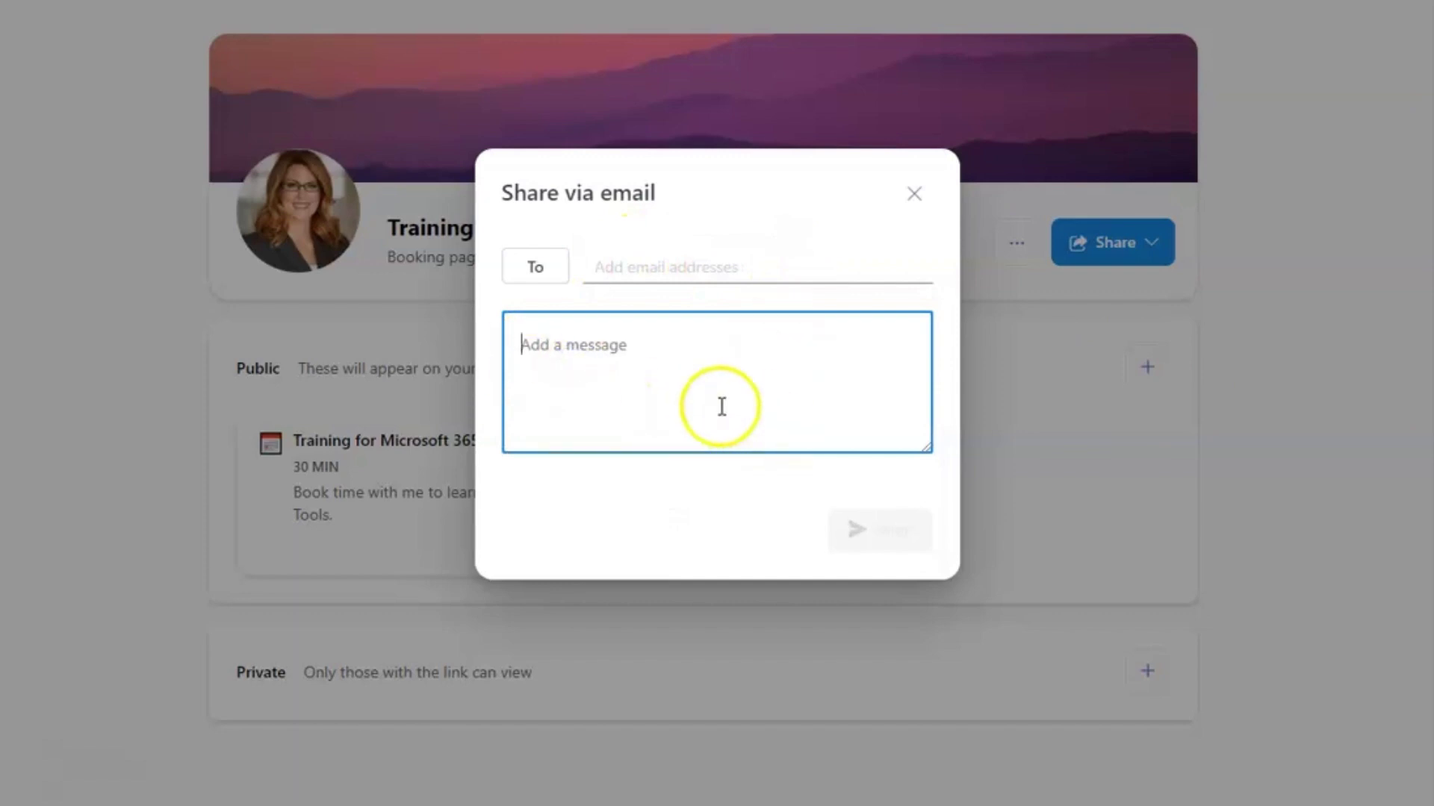
pyautogui.click(916, 196)
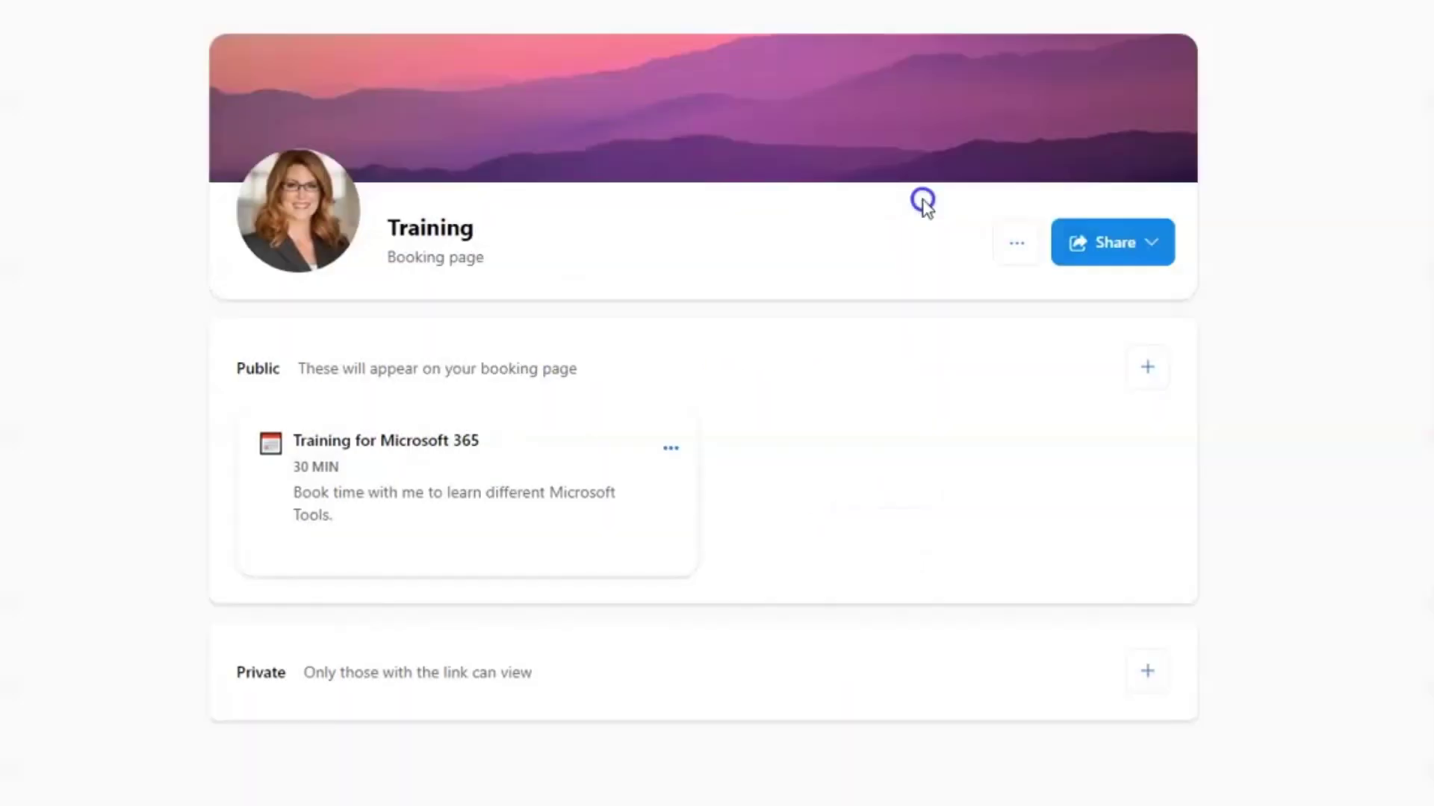
pyautogui.click(1154, 248)
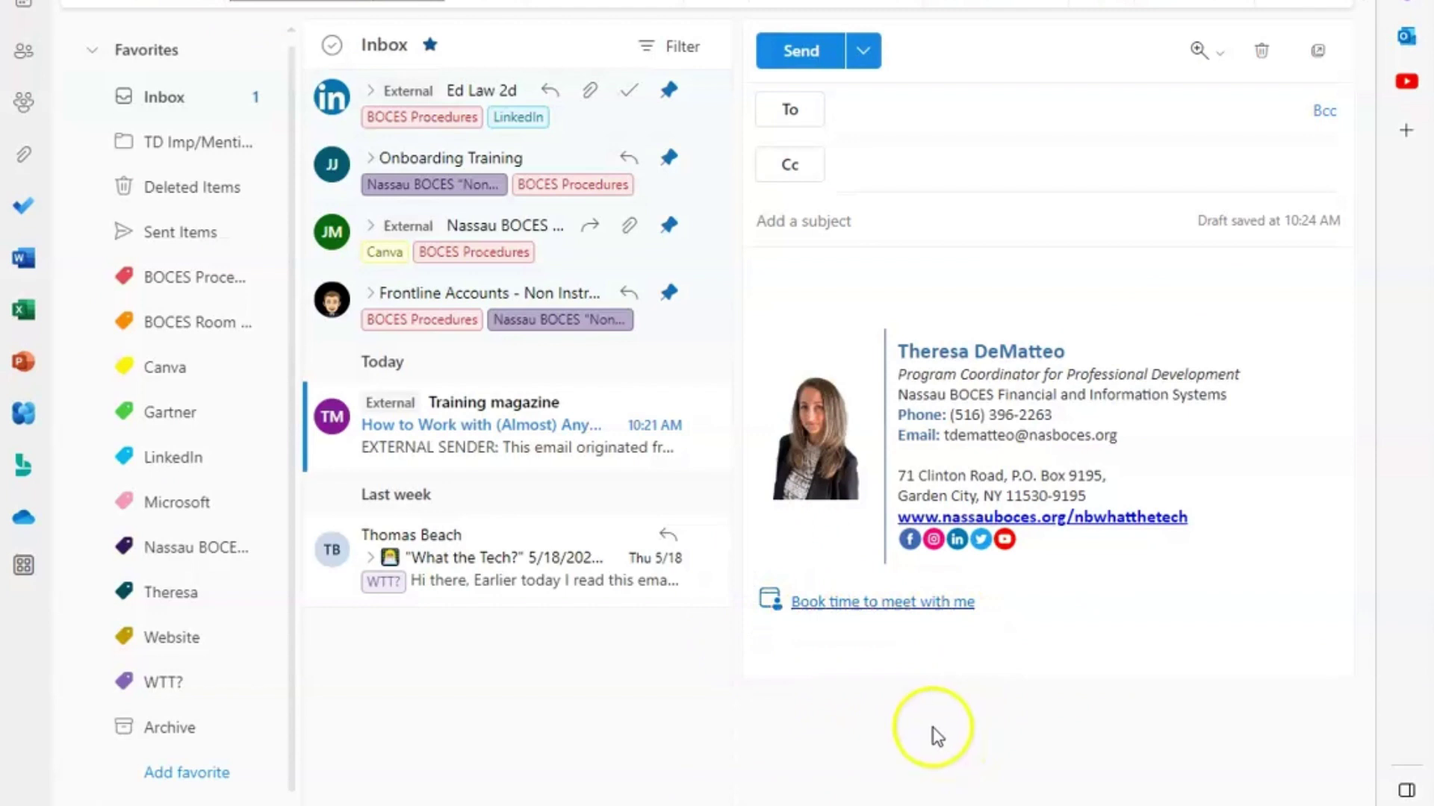
# Follow the 'Book time to meet with me' link in the new Outlook email's signature
pyautogui.click(833, 604)
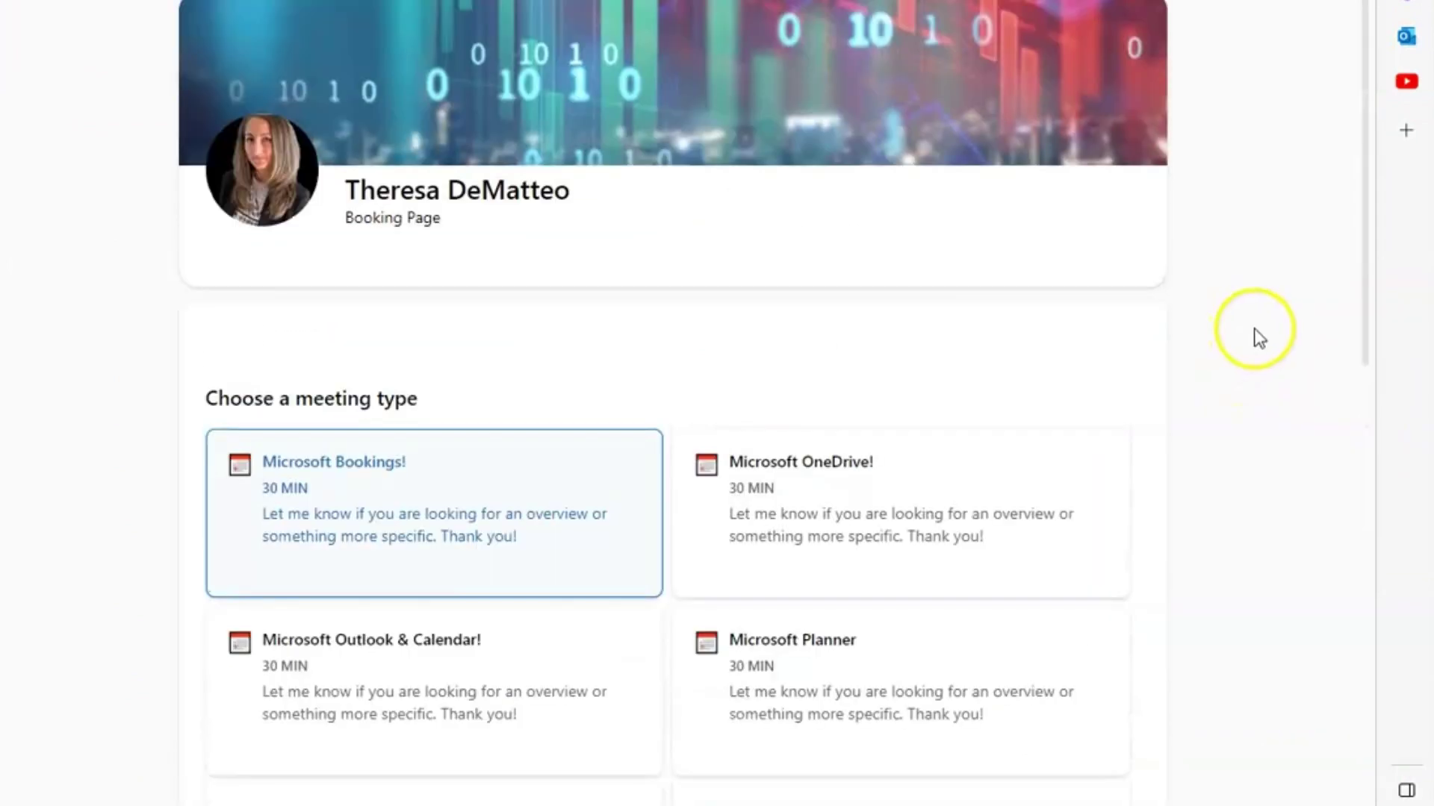
# Scroll through the public page's 30-minute meeting types, from Microsoft Bookings! to Teams!
pyautogui.scroll(-2, 1315, 366)
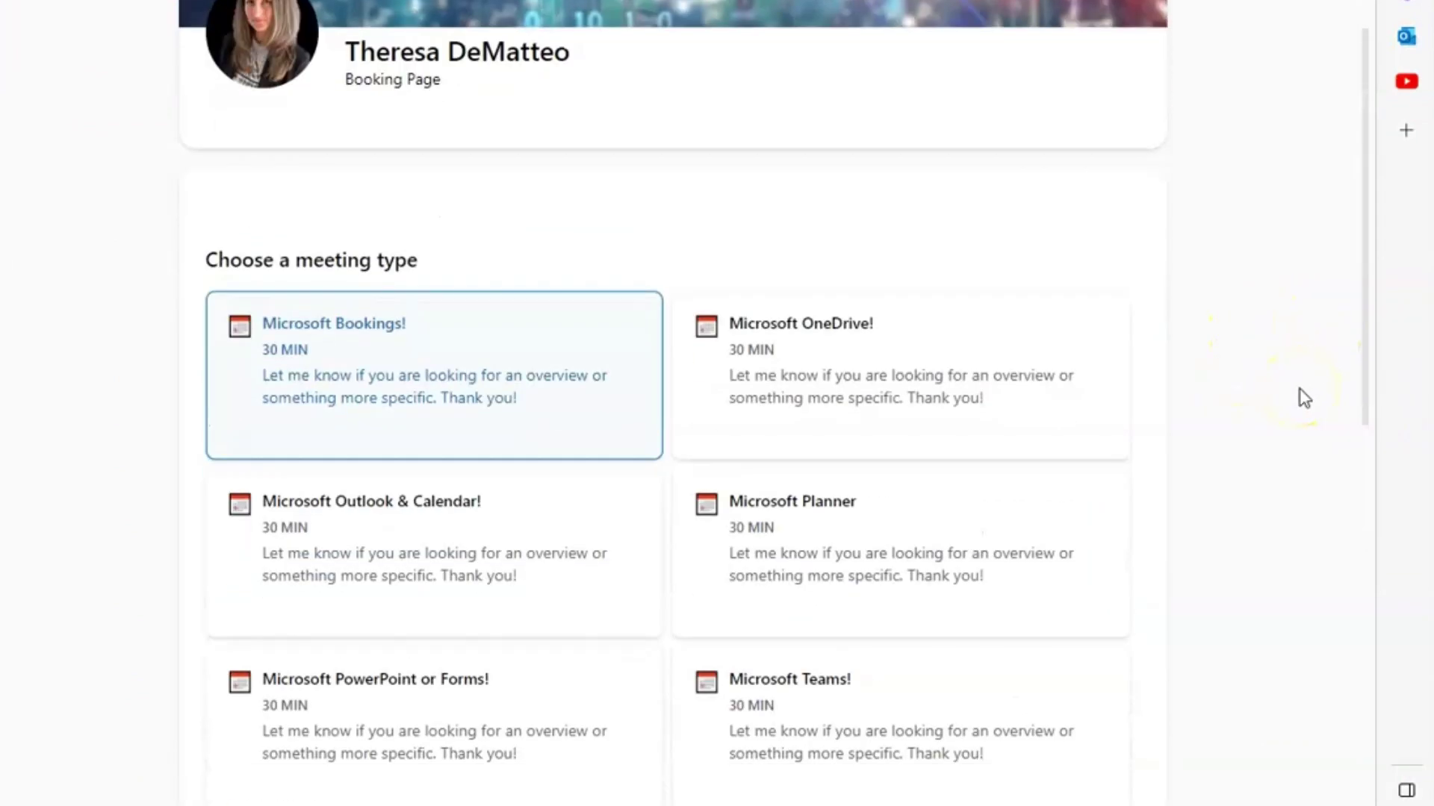